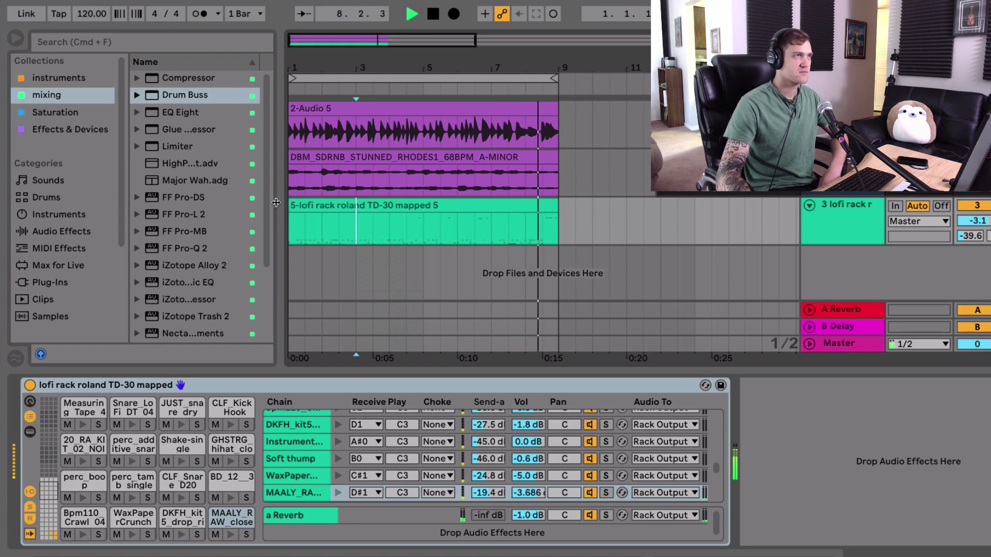
- Stop playback and add Drum Buss from the mixing collection after the lofi drum rack
key("space")
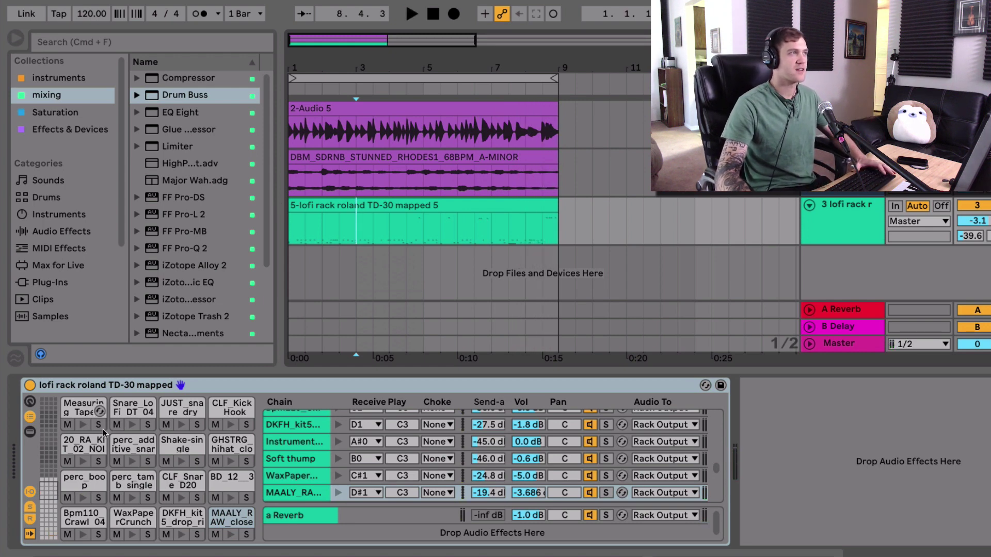
left_click(138, 390)
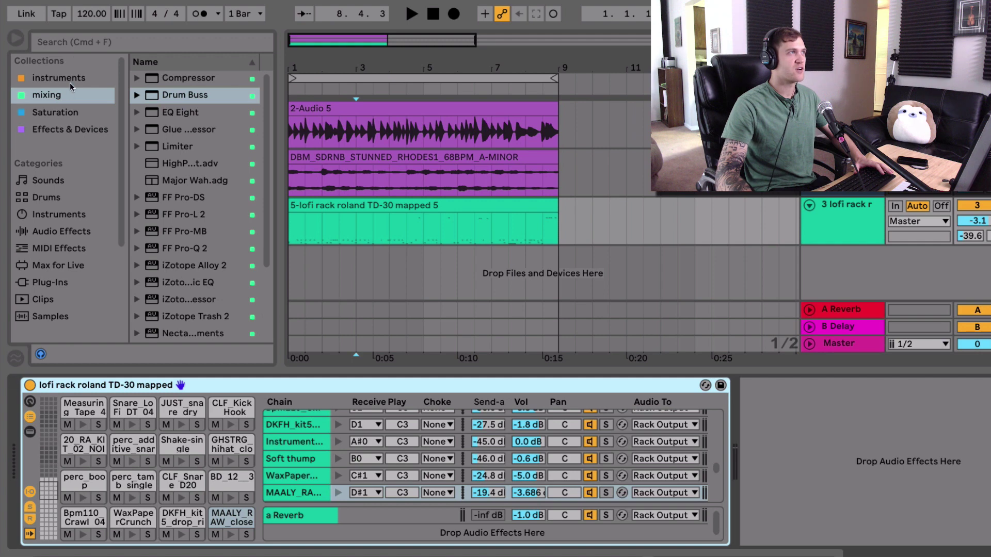
scroll(52, 313, "down", 3)
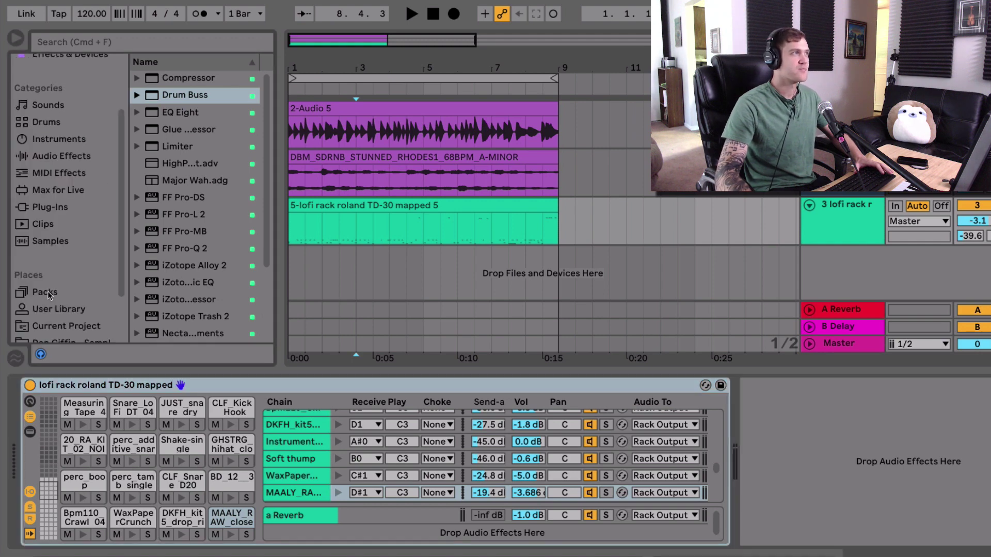
left_click(53, 308)
scroll(83, 206, "up", 3)
left_click(72, 78)
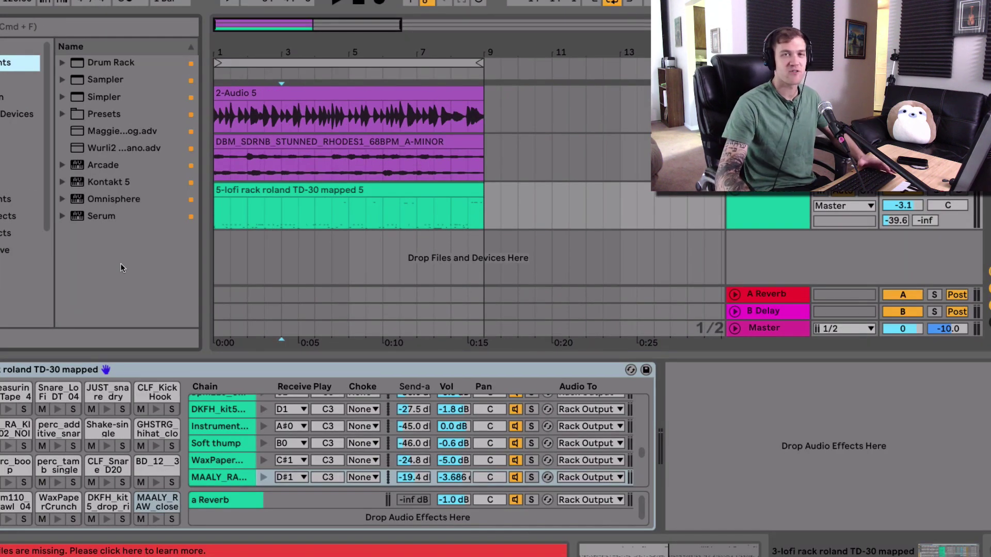
left_click(2, 79)
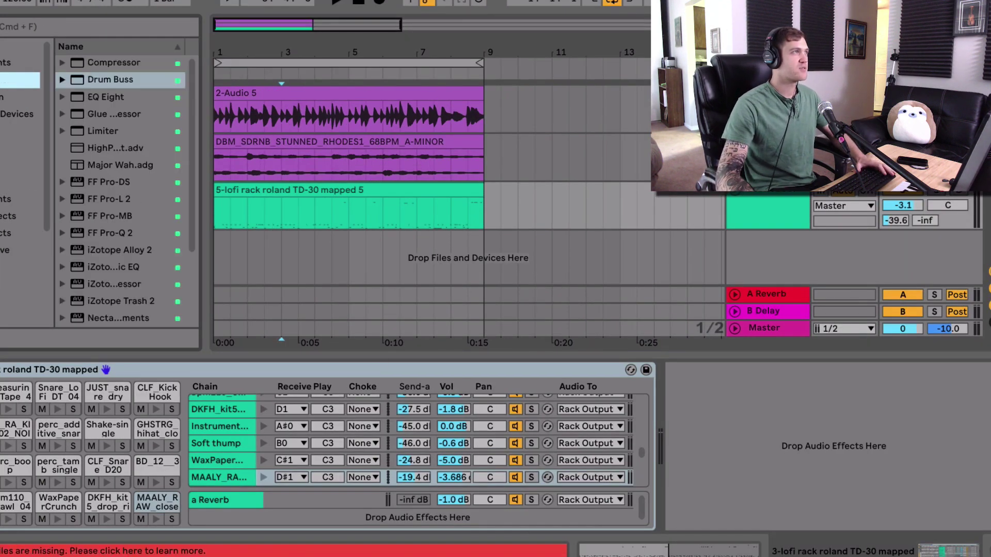
left_click_drag(135, 84, 757, 417)
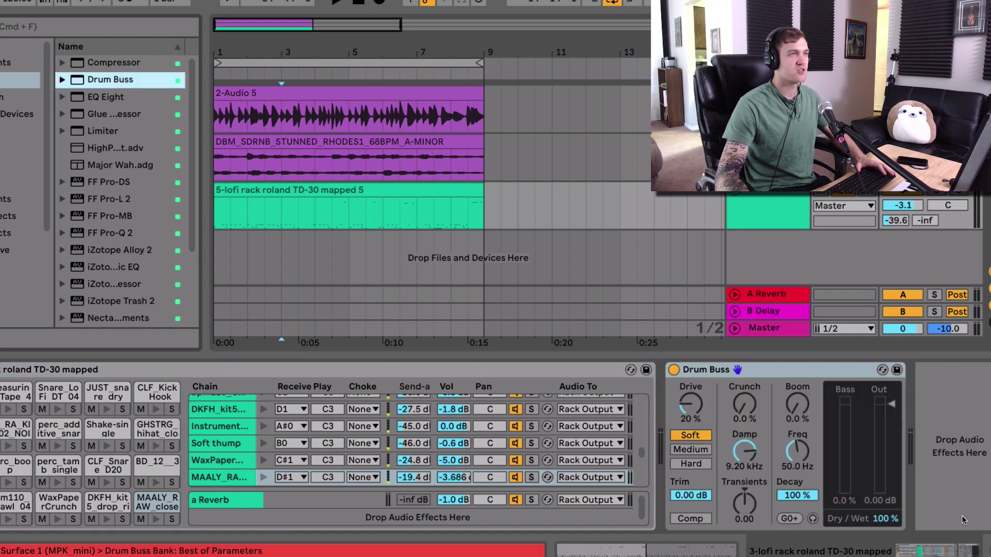
left_click(811, 375)
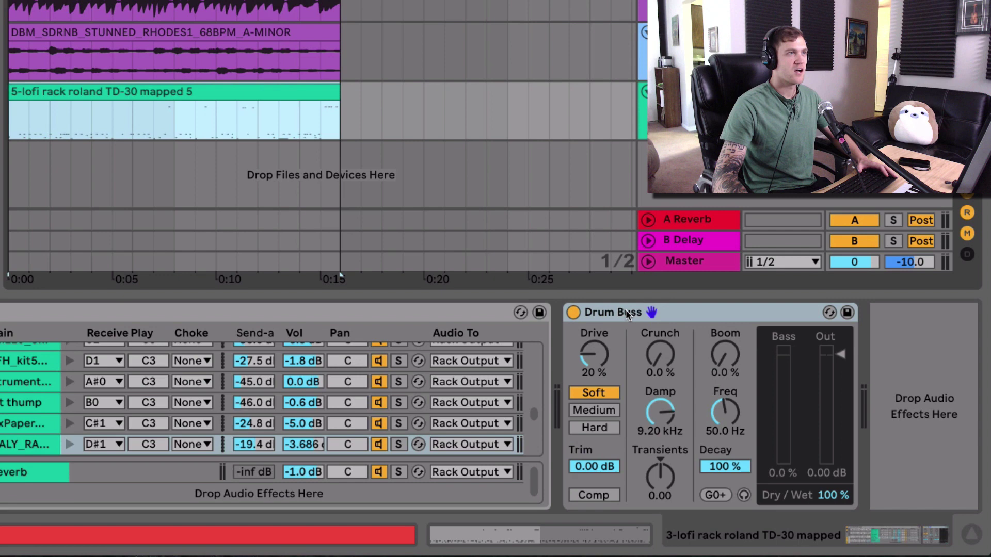
- Try high and low Drive amounts on Drum Buss and settle on 12 %
left_click(717, 368)
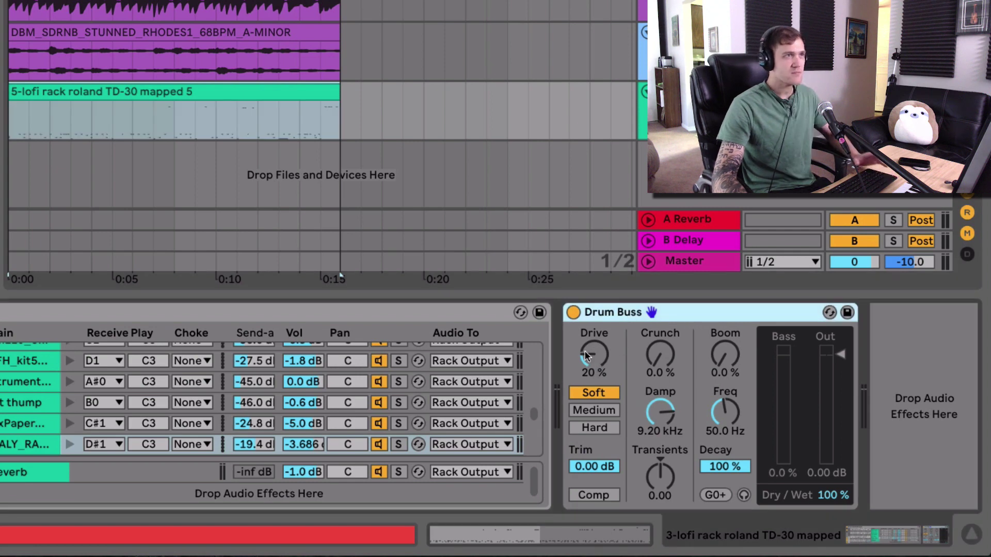
left_click_drag(596, 359, 609, 312)
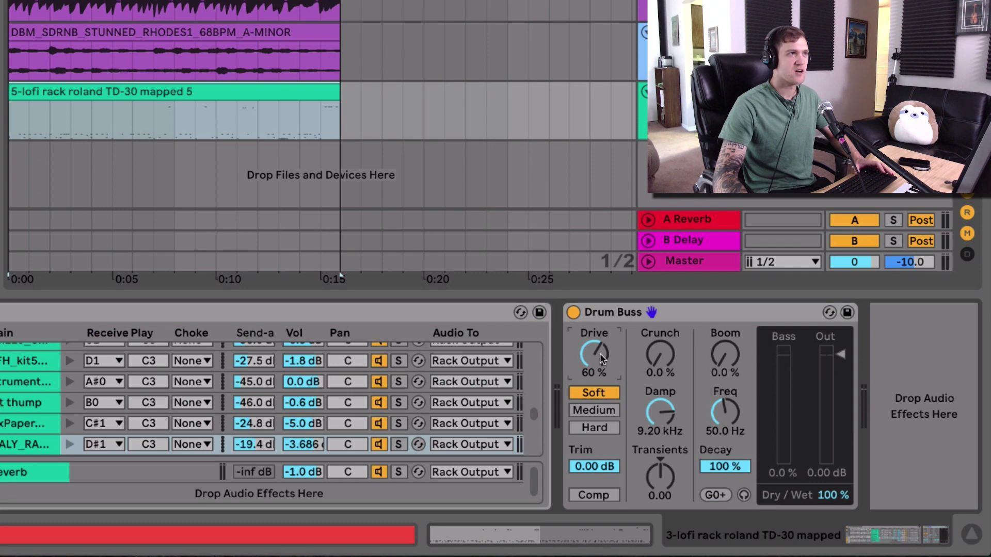
left_click_drag(606, 323, 602, 425)
left_click_drag(596, 360, 596, 355)
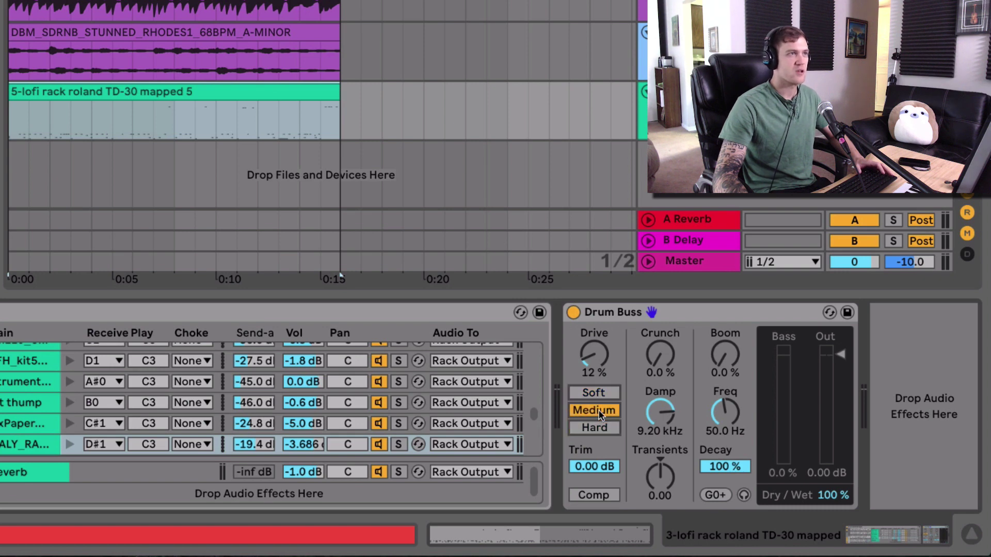
- Turn on Drum Buss's Comp, try the Medium and Hard distortion types, and return to Soft
left_click(600, 425)
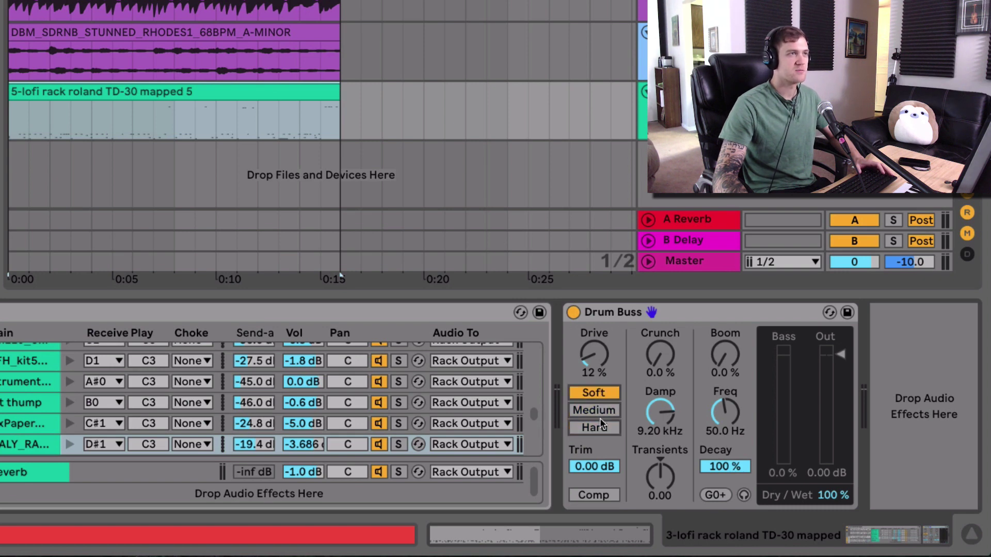
left_click(599, 420)
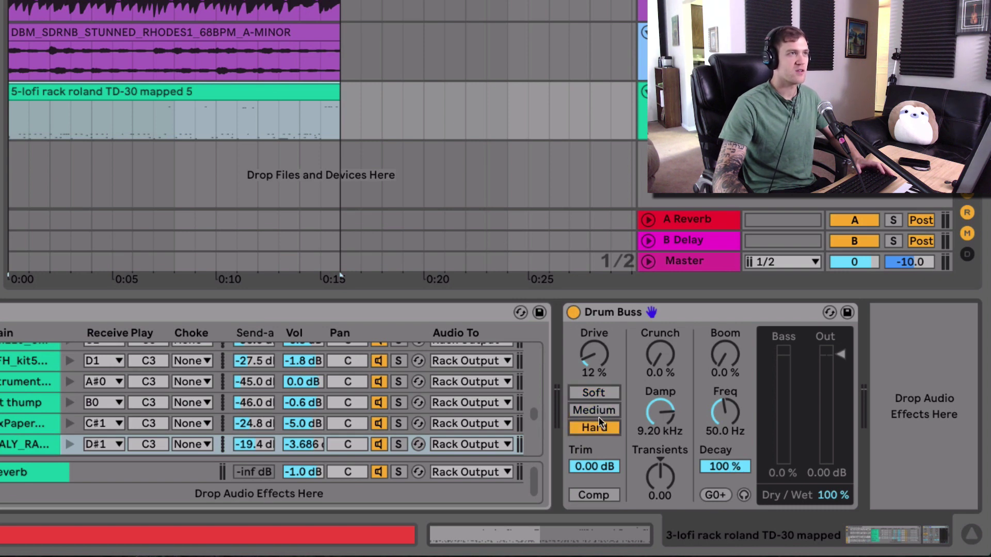
left_click(594, 496)
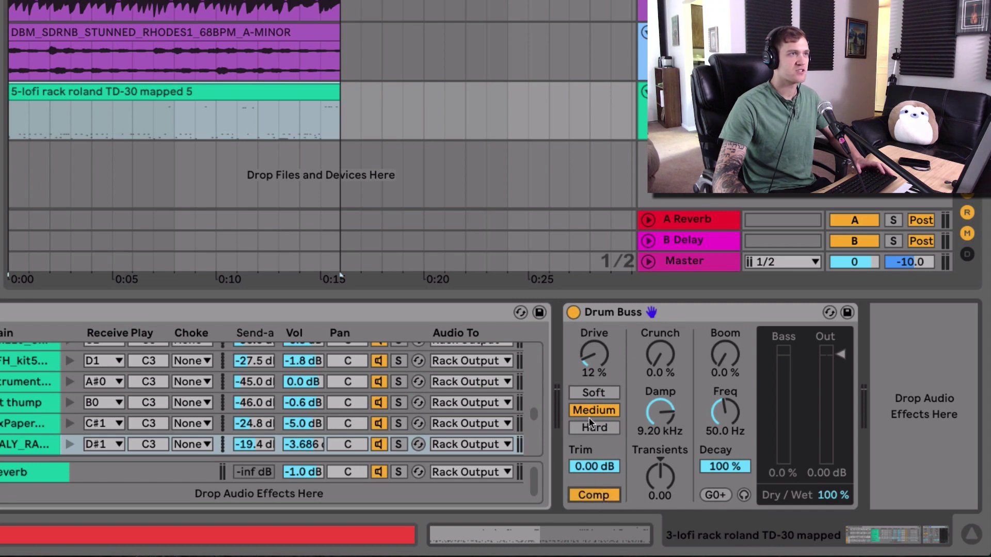
left_click(598, 393)
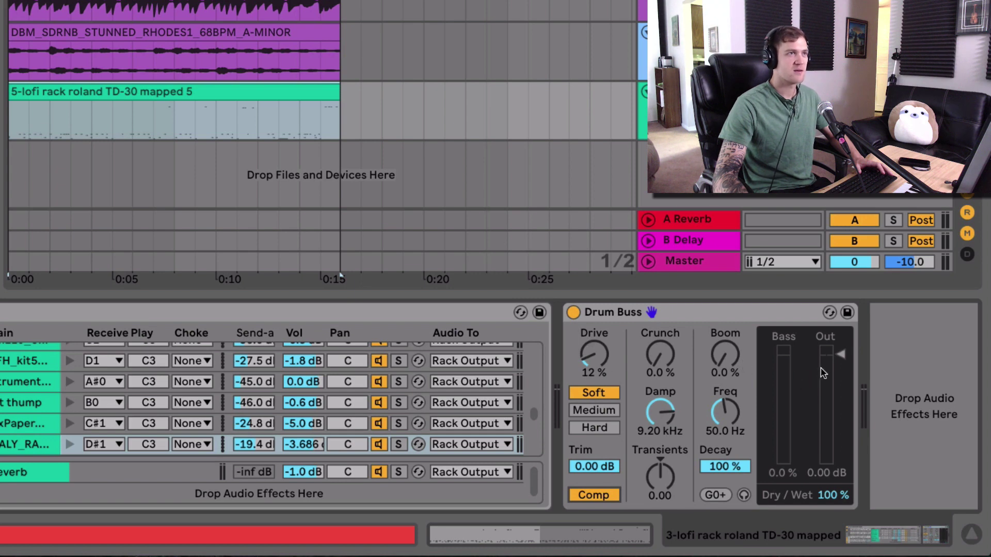
- Lower Drum Buss's Trim to -3.44 dB and its output gain to -5.15 dB
left_click_drag(840, 359, 793, 419)
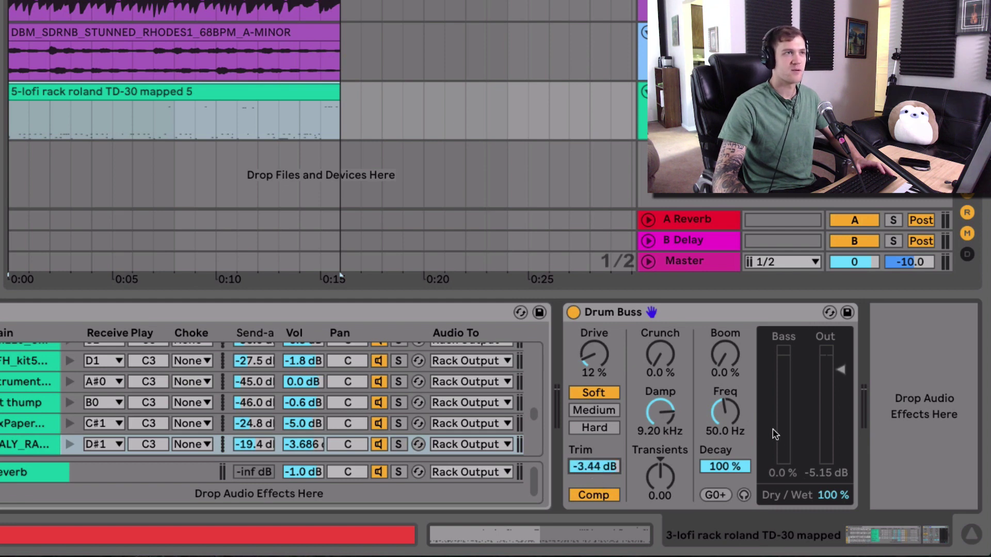
left_click(614, 318)
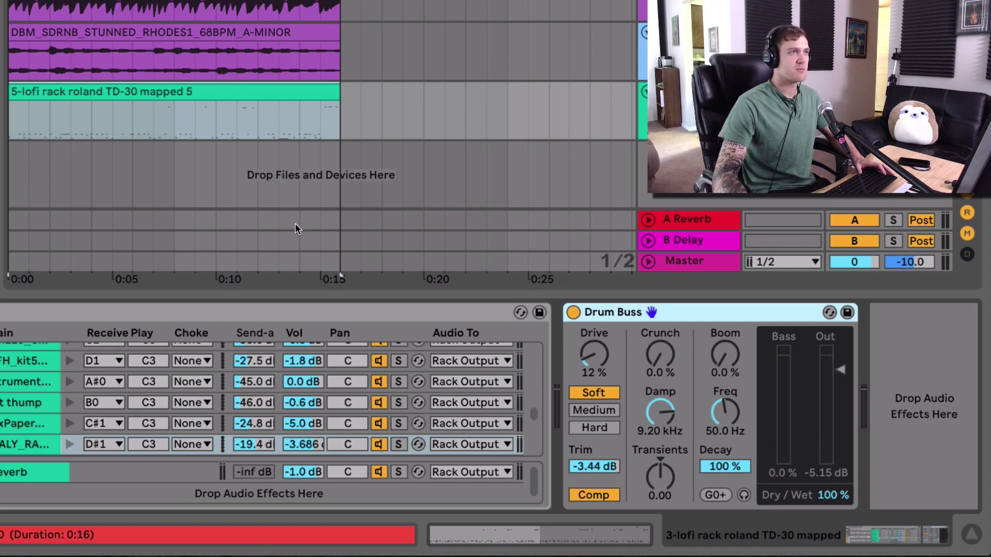
- Switch Drum Buss off and on several times with playback stopped, leaving it active
left_click(573, 313)
left_click(573, 312)
left_click(573, 313)
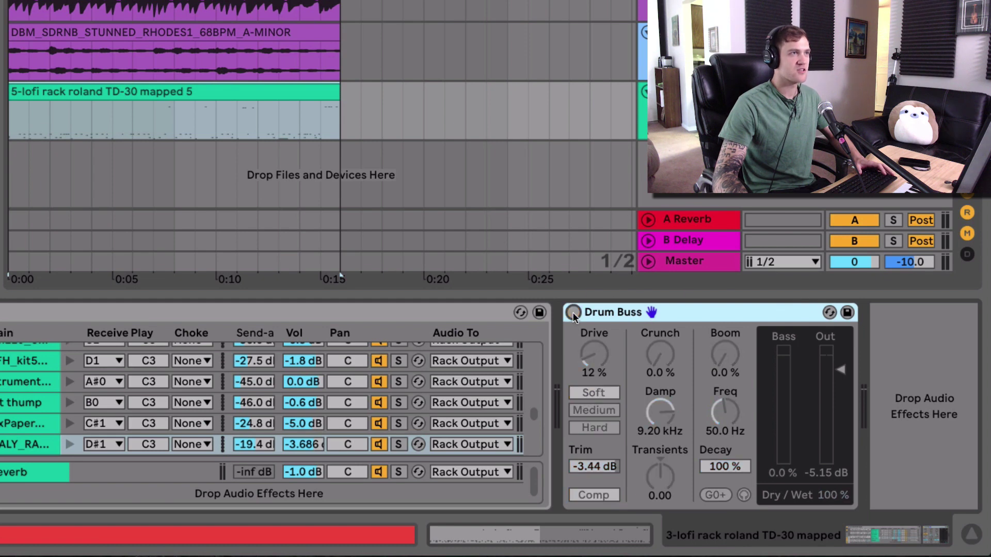
left_click(573, 313)
left_click(573, 313)
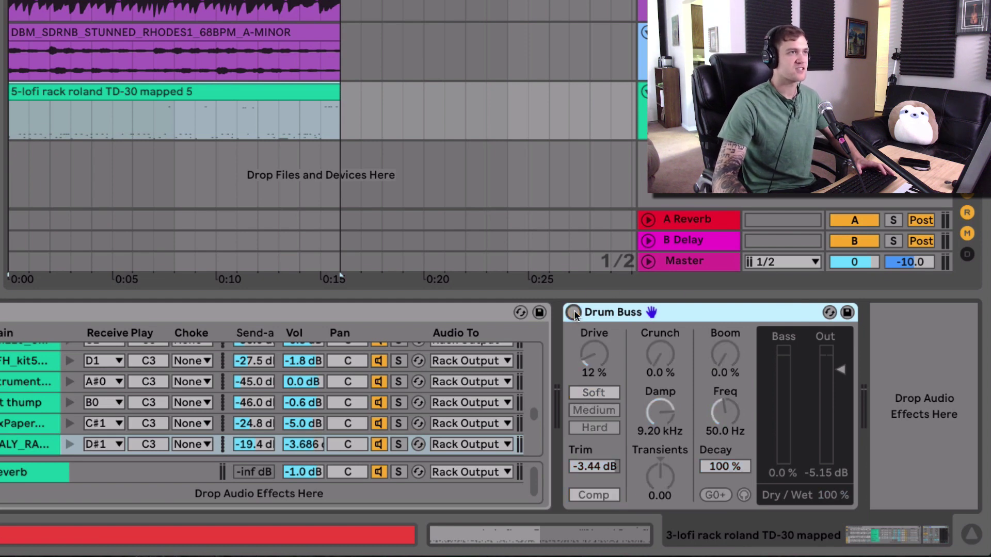
left_click(573, 312)
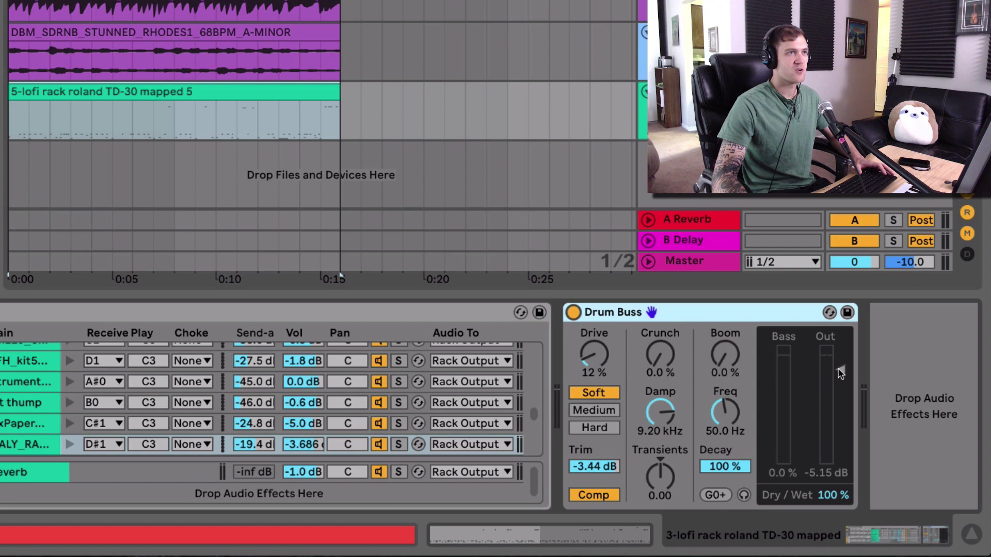
left_click(573, 313)
left_click(573, 313)
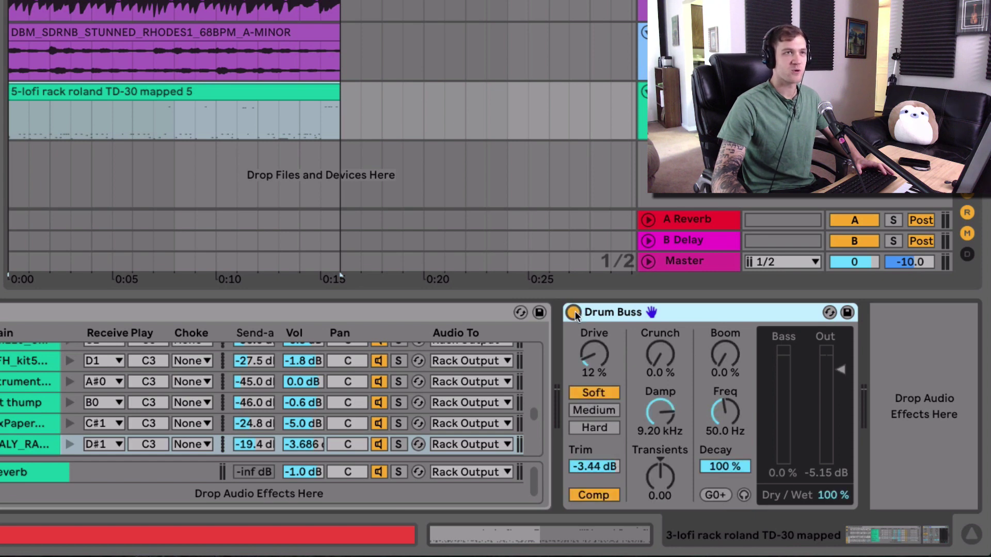
left_click(573, 313)
left_click(573, 313)
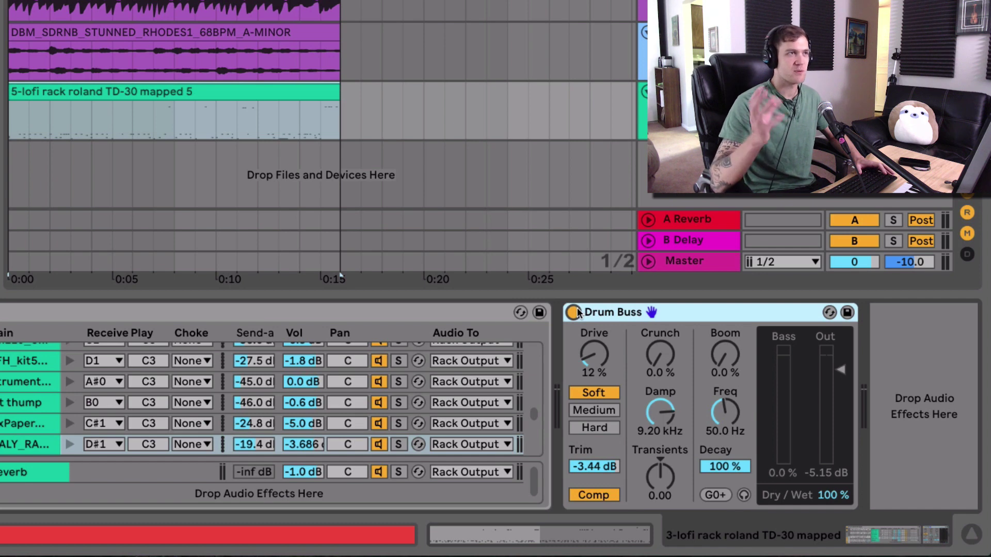
- Play the arrangement and compare the drums with Drum Buss bypassed and active
key("space")
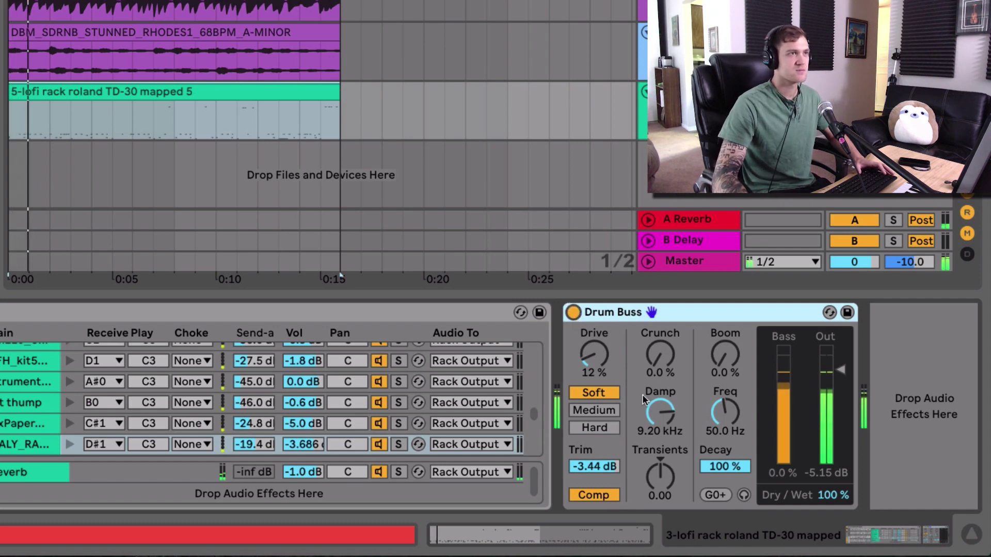
left_click(573, 313)
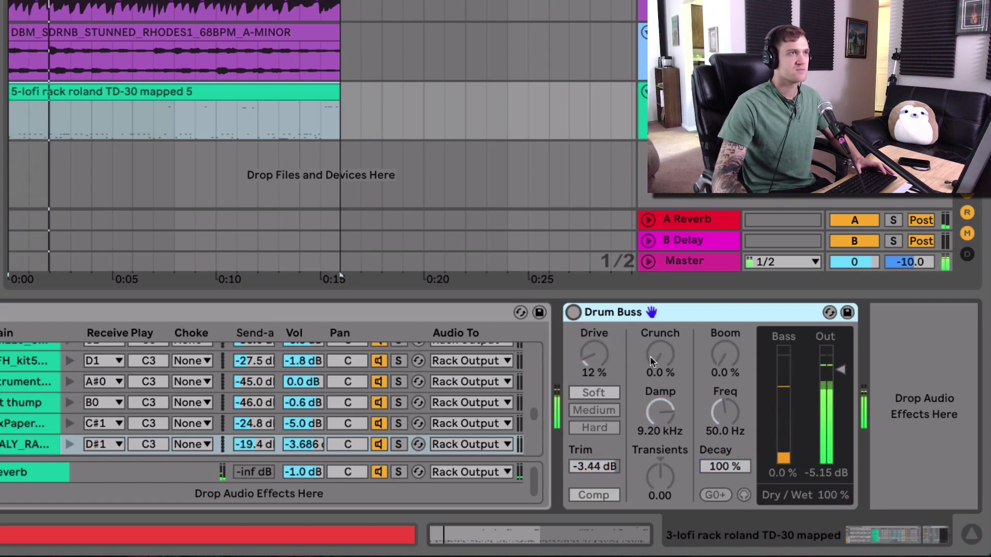
left_click(574, 312)
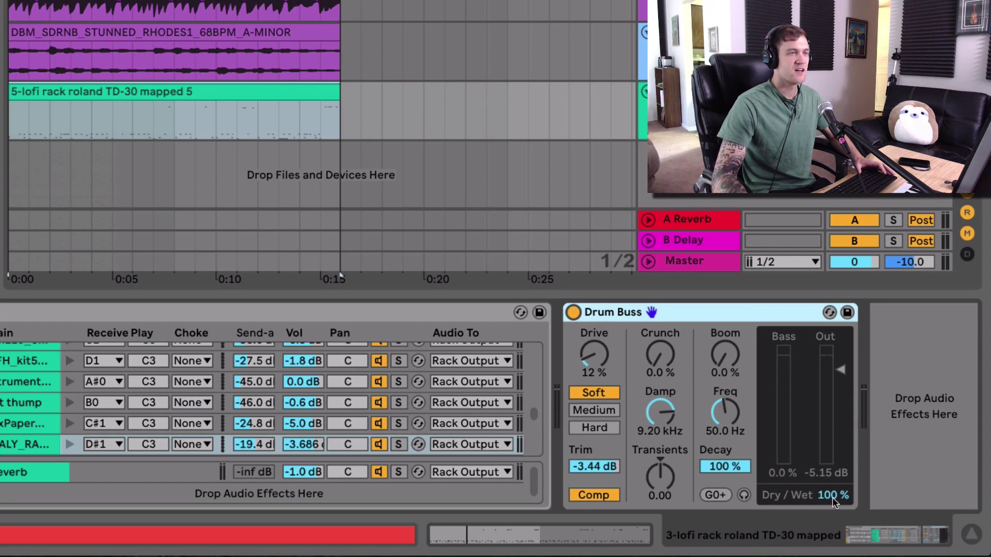
- Keep Dry/Wet at 100 % and raise Drum Buss's Trim to -3.12 dB while the arrangement plays
left_click_drag(835, 496, 832, 473)
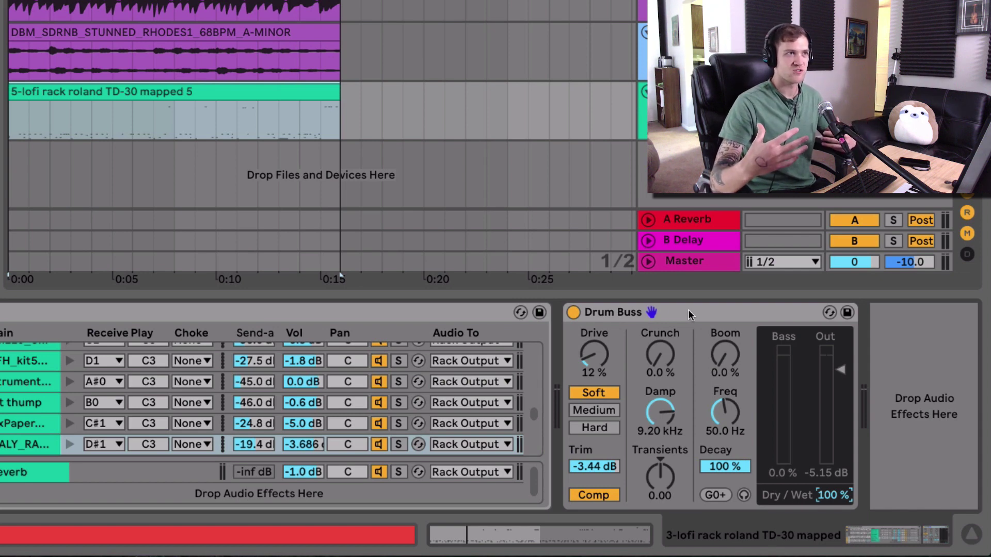
key("space")
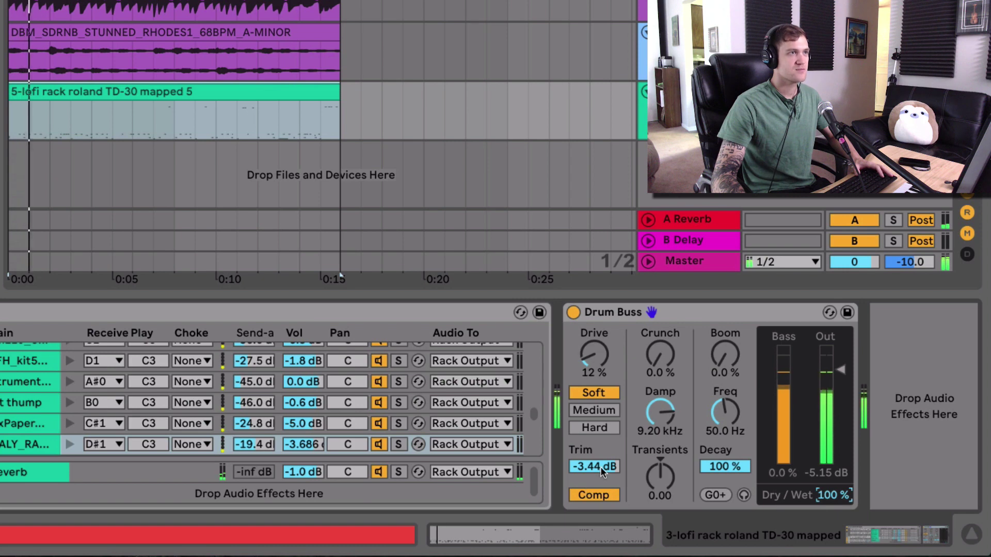
left_click_drag(600, 467, 602, 465)
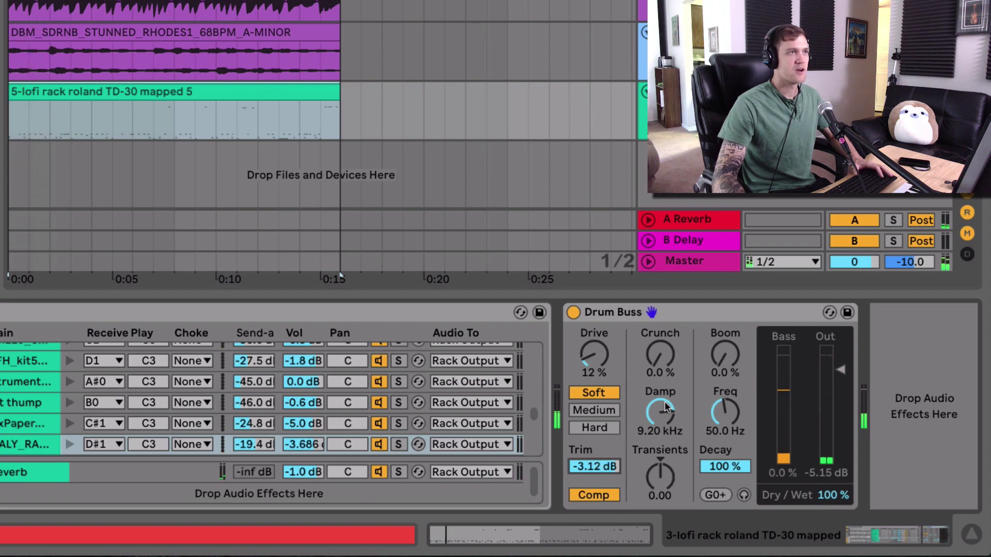
- Try different Crunch amounts on Drum Buss, listening to the drums, and set it to 22 %
left_click_drag(663, 356, 674, 270)
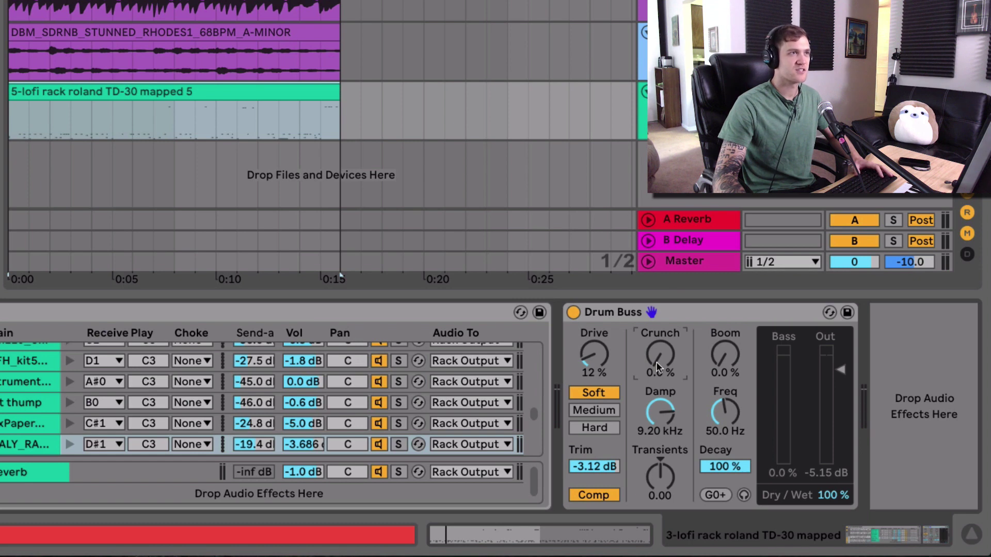
key("space")
mouse_move(656, 362)
left_mouse_down()
mouse_move(687, 264)
mouse_move(660, 352)
left_mouse_up()
key("space")
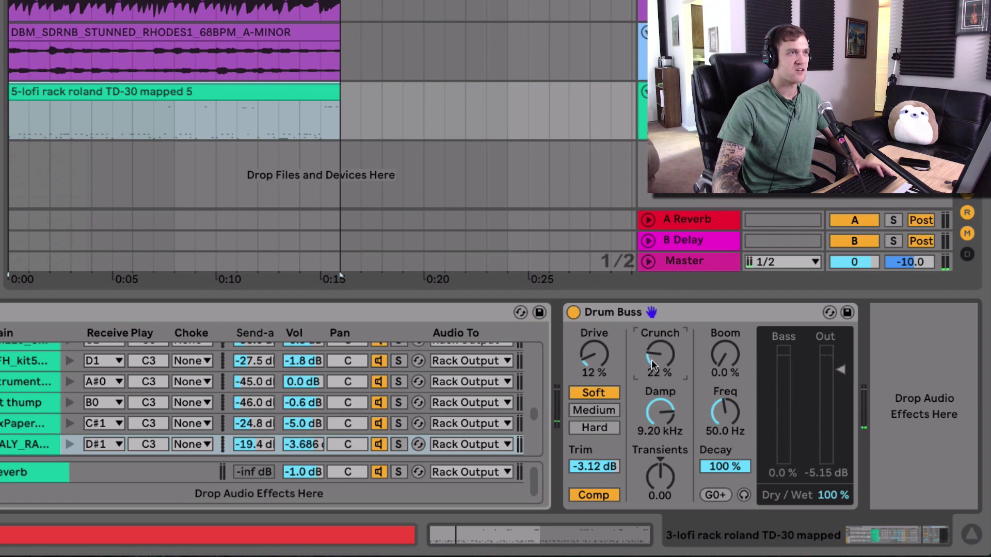
- Lower Drum Buss's Trim to -5.31 dB and its output gain to -6.63 dB while checking playback
left_click_drag(599, 475, 600, 475)
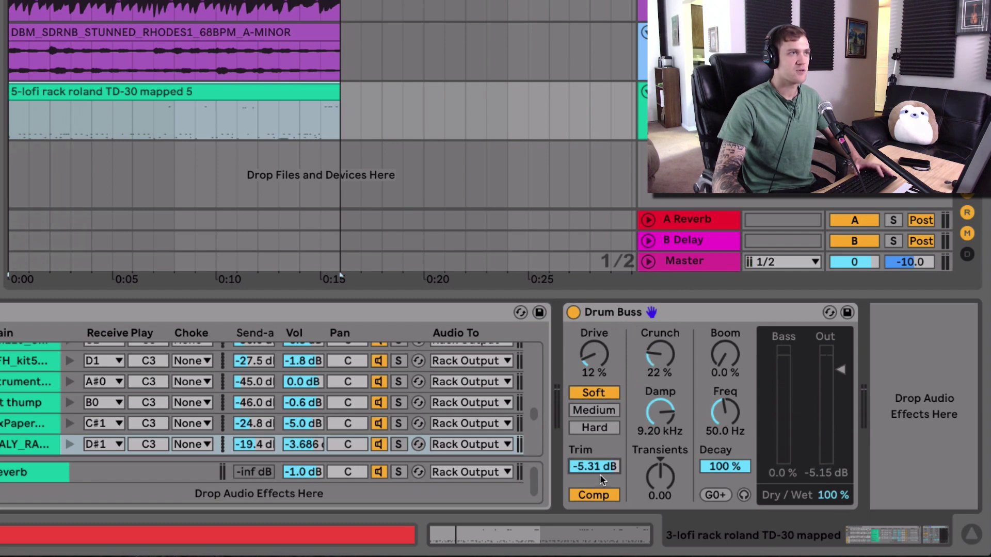
key("space")
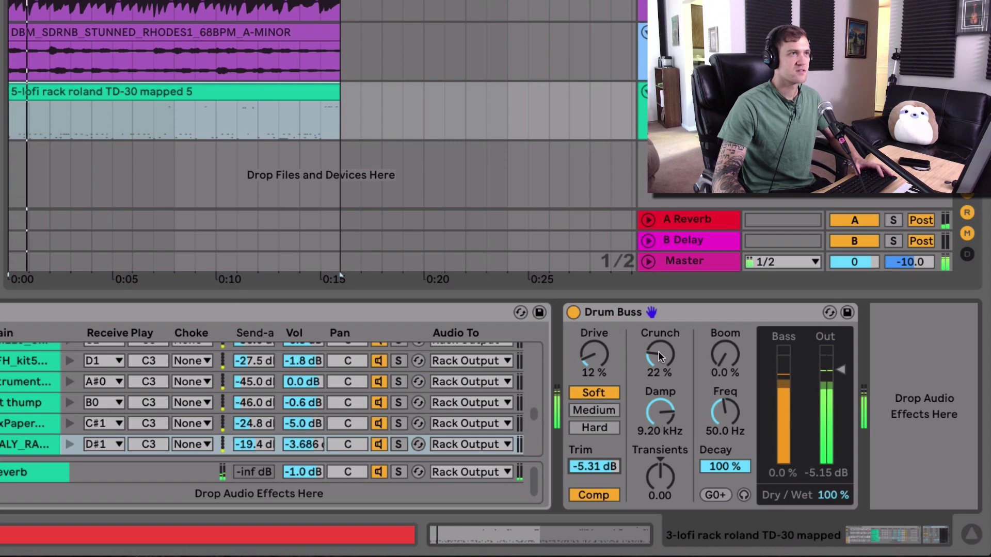
left_click_drag(840, 371, 844, 380)
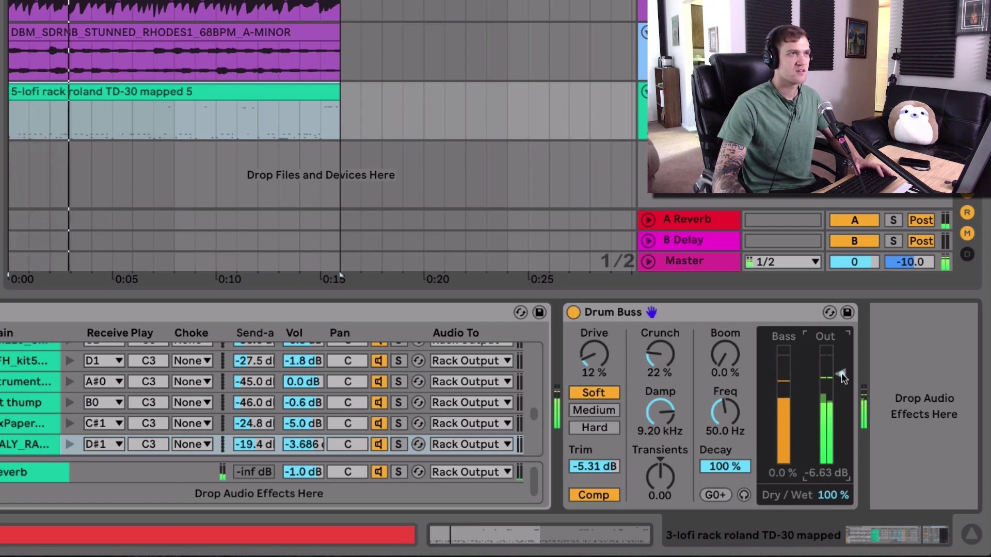
key("space")
- Set Crunch to 21 % and compare the playing drums with Drum Buss bypassed and active
left_click_drag(658, 357, 656, 358)
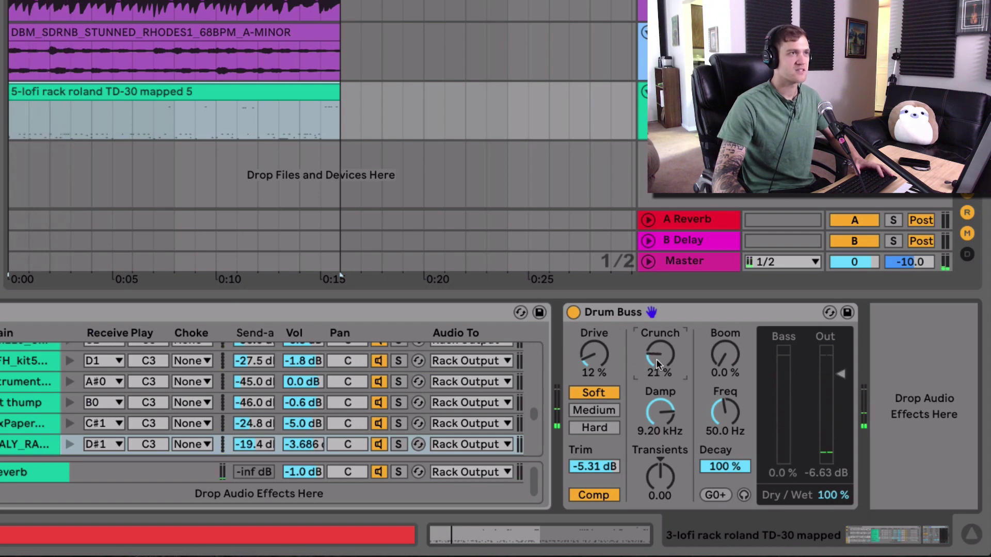
left_click(572, 313)
key("space")
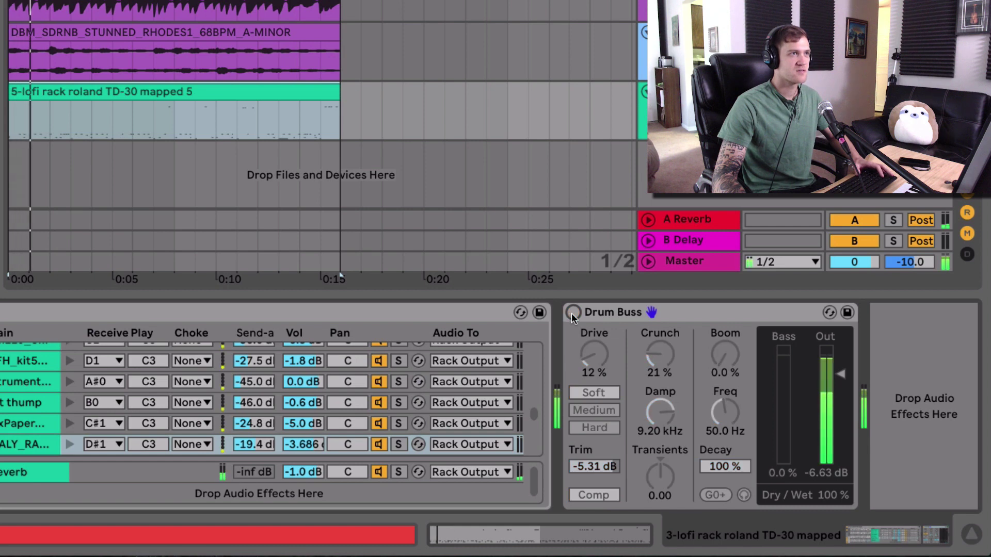
left_click(572, 312)
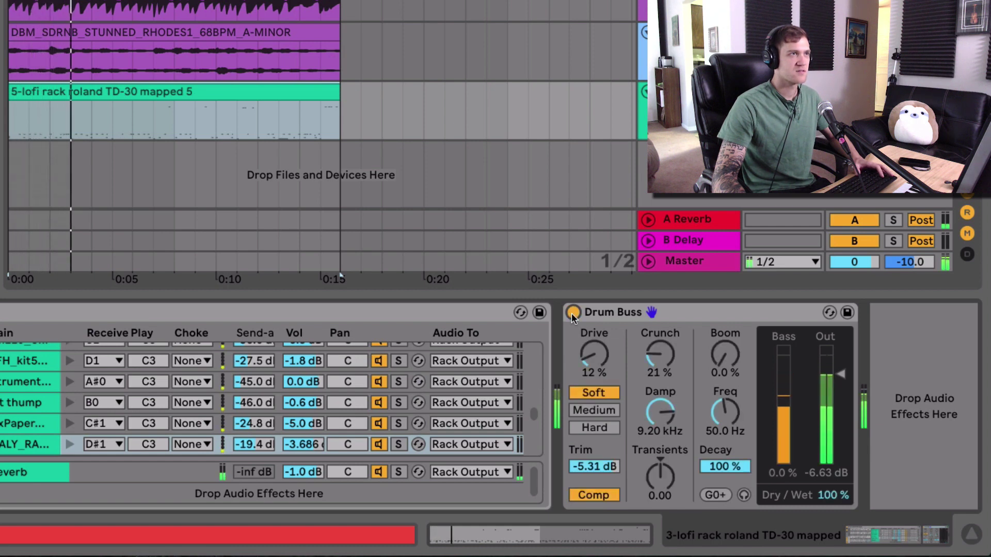
- Set Drum Buss's Crunch to 19 % and stop playback
left_click_drag(659, 362, 661, 364)
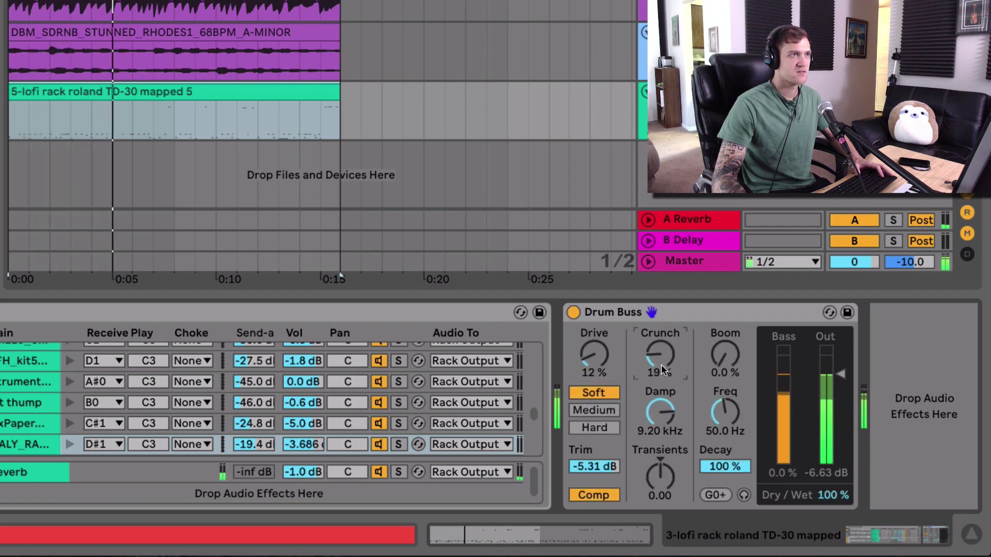
key("space")
- Sweep Drum Buss's Damp from 20.0 kHz down to 732 Hz and back up to 20.0 kHz
left_click_drag(660, 410, 668, 365)
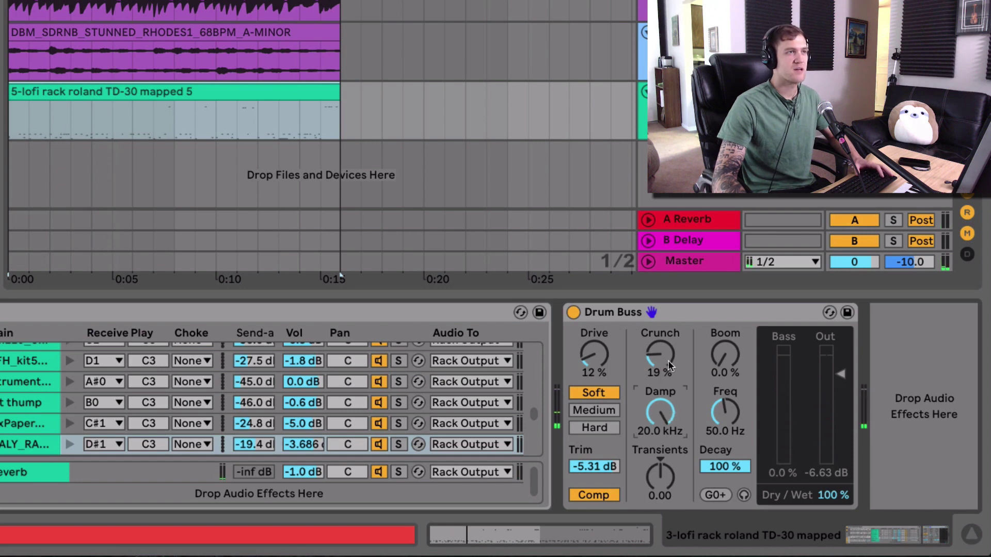
left_click_drag(670, 468, 670, 415)
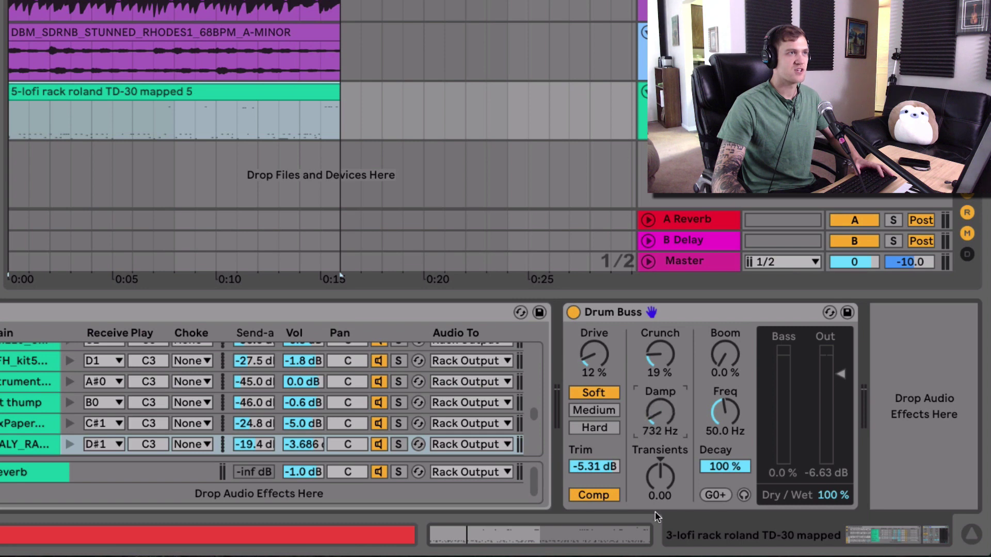
left_click_drag(655, 512, 658, 376)
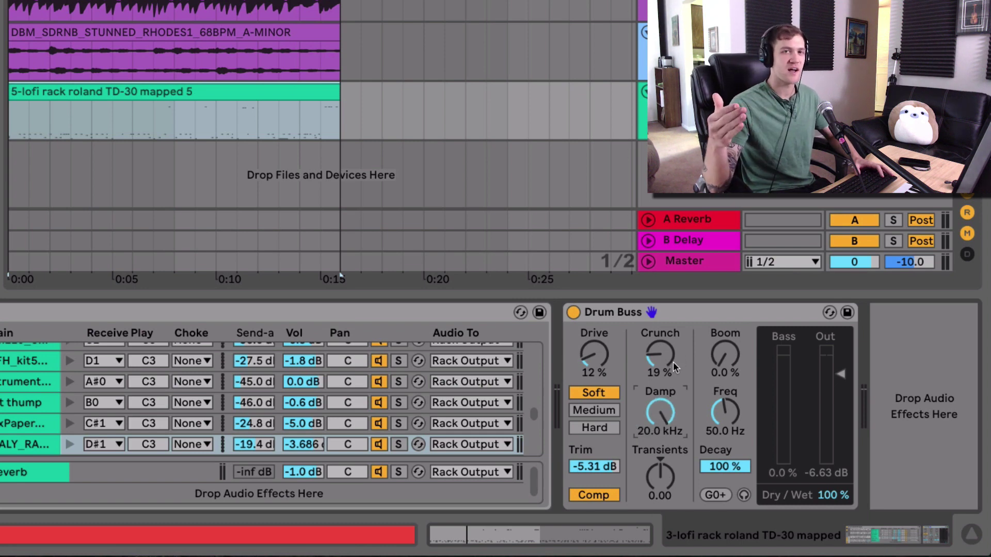
left_click_drag(660, 413, 621, 324)
left_click(621, 324)
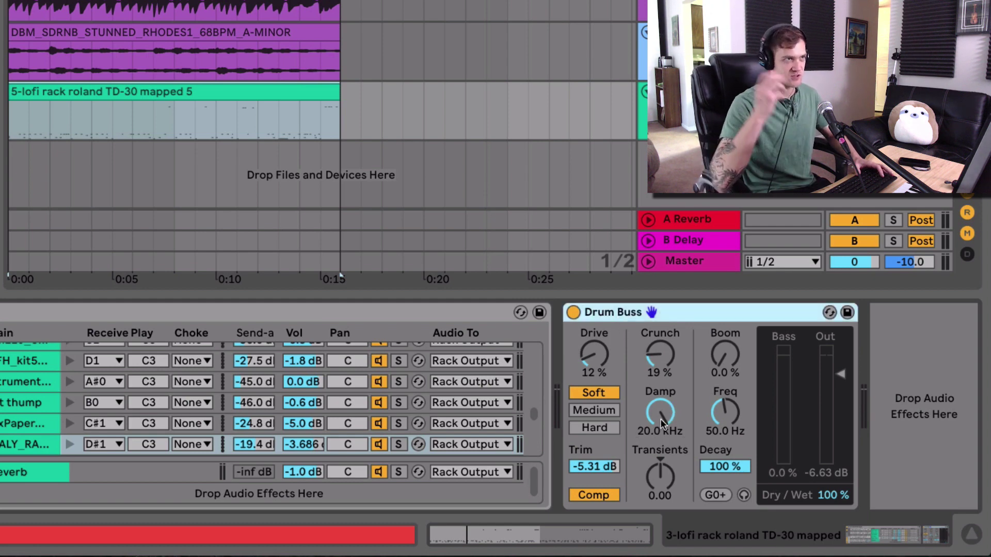
- Lower Drum Buss's Damp and fine-tune it to 11.8 kHz while listening to the drums
left_click_drag(662, 423, 655, 437)
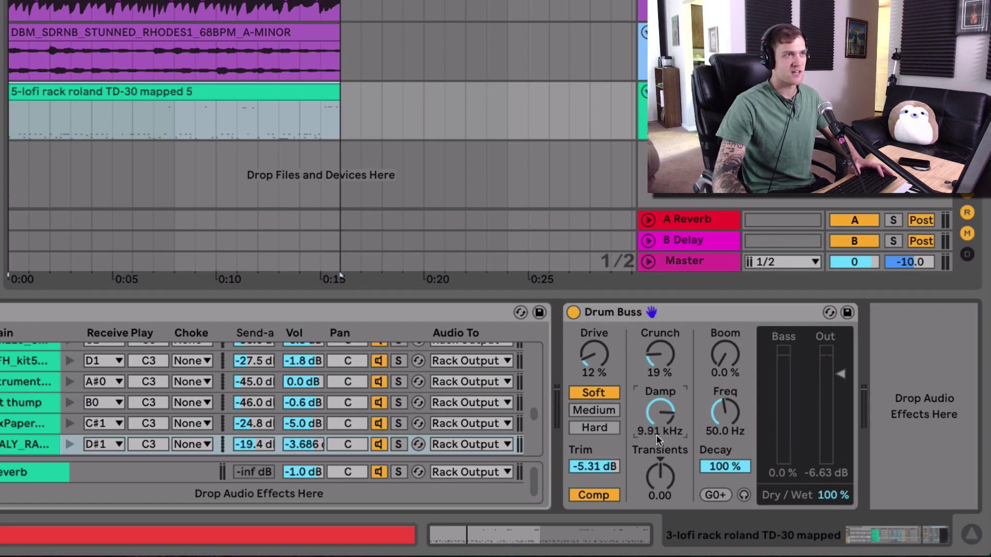
key("space")
mouse_move(661, 417)
left_mouse_down()
mouse_move(651, 516)
mouse_move(666, 425)
left_mouse_up()
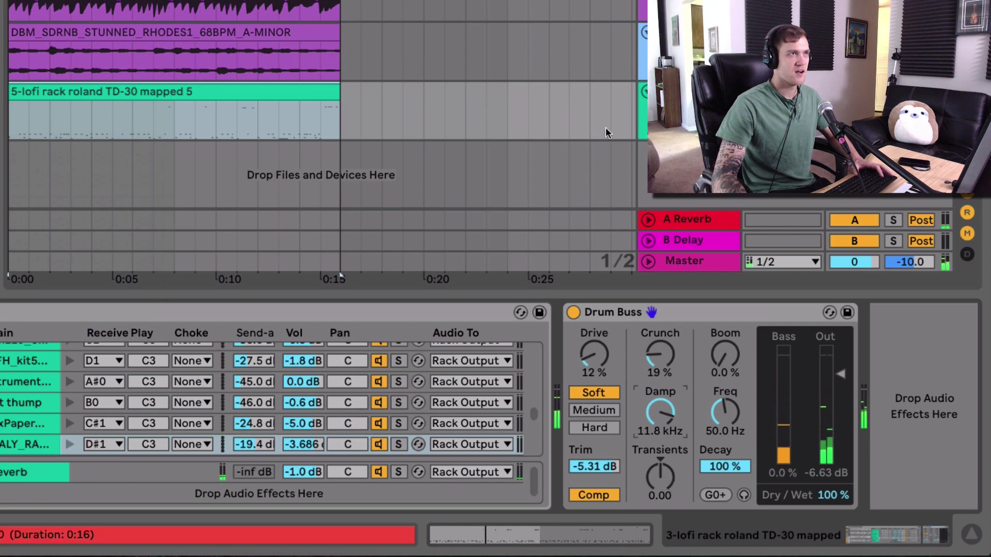
key("space")
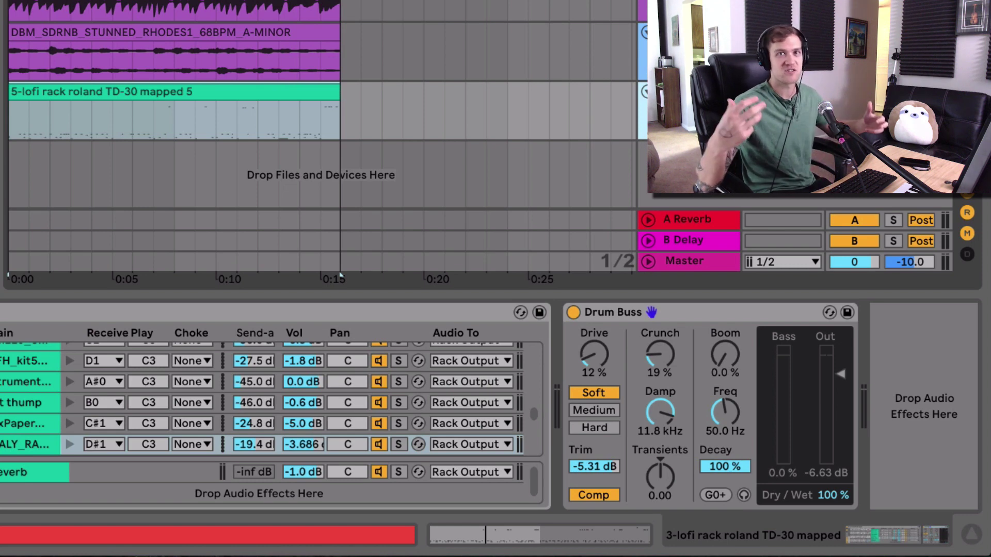
- Try Transients at 0.29 on Drum Buss, listening to the drums, and set it to 0.05
key("space")
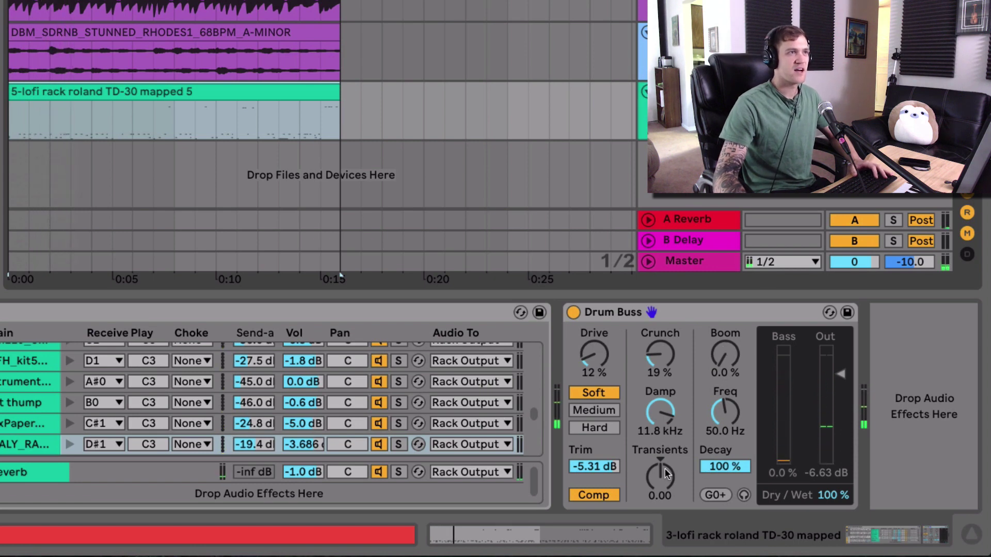
left_click_drag(661, 480, 666, 463)
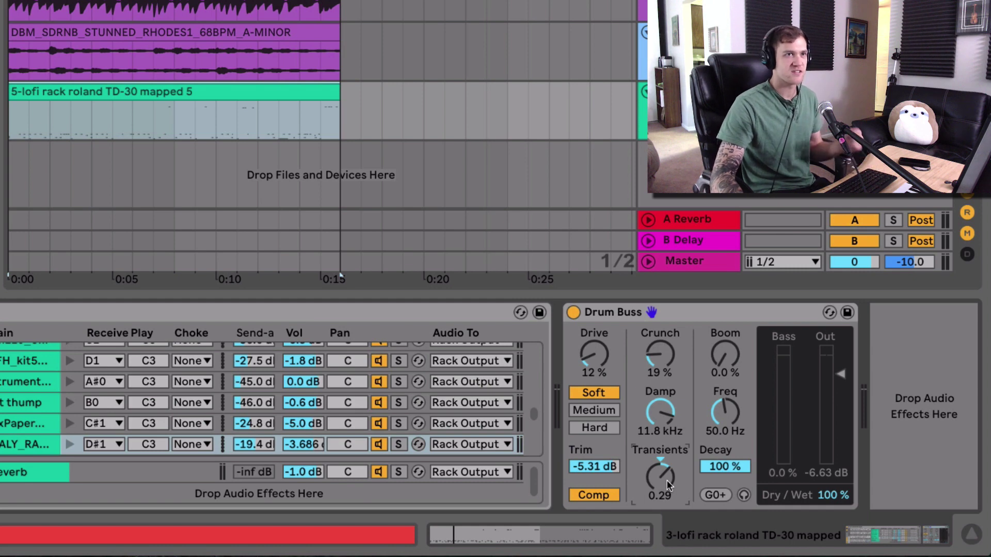
mouse_move(667, 480)
left_mouse_down()
mouse_move(654, 541)
mouse_move(655, 494)
left_mouse_up()
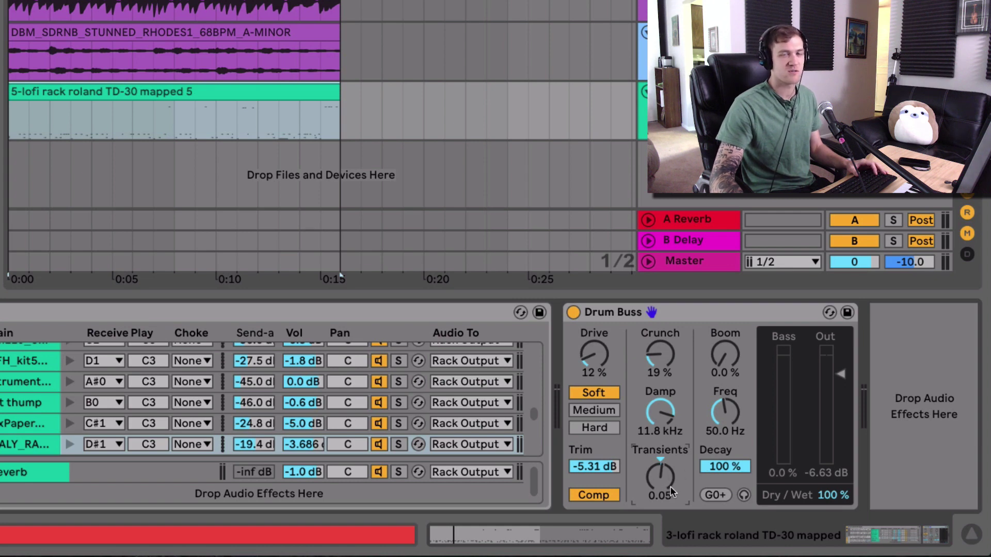
key("space")
mouse_move(670, 488)
left_mouse_down()
mouse_move(676, 449)
mouse_move(674, 487)
left_mouse_up()
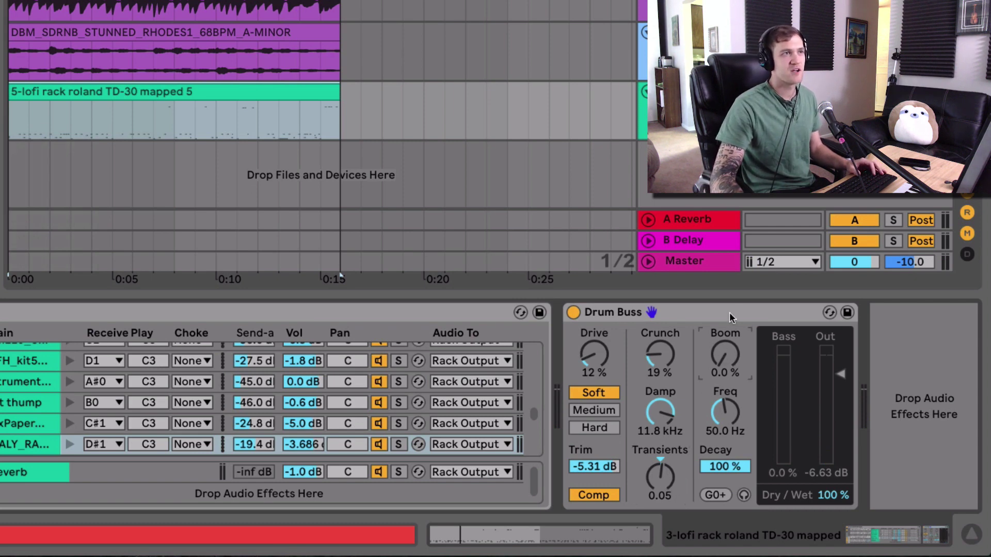
- Set Boom to 29 % and shape EQ Eight's band 2 into an 8.44 dB boost at 63.9 Hz with a Q of 1.94
left_click_drag(727, 429, 735, 318)
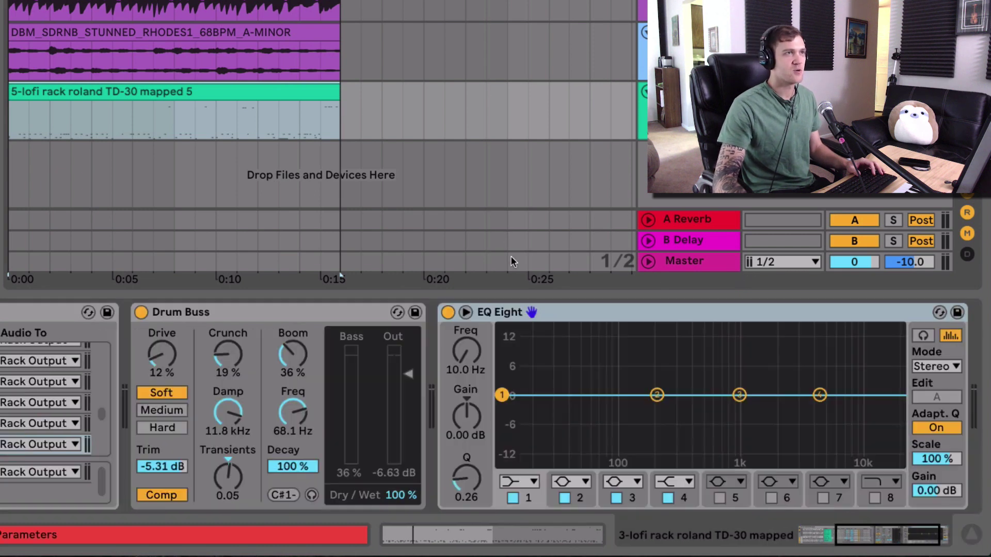
left_click_drag(657, 395, 608, 362)
left_click_drag(469, 477, 535, 414)
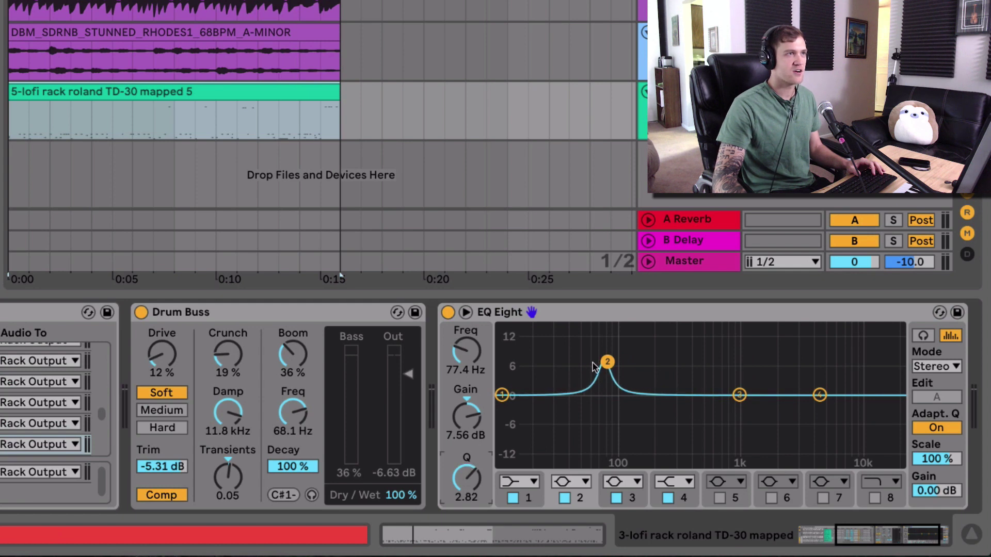
left_click_drag(606, 362, 597, 366)
left_click_drag(297, 361, 306, 340)
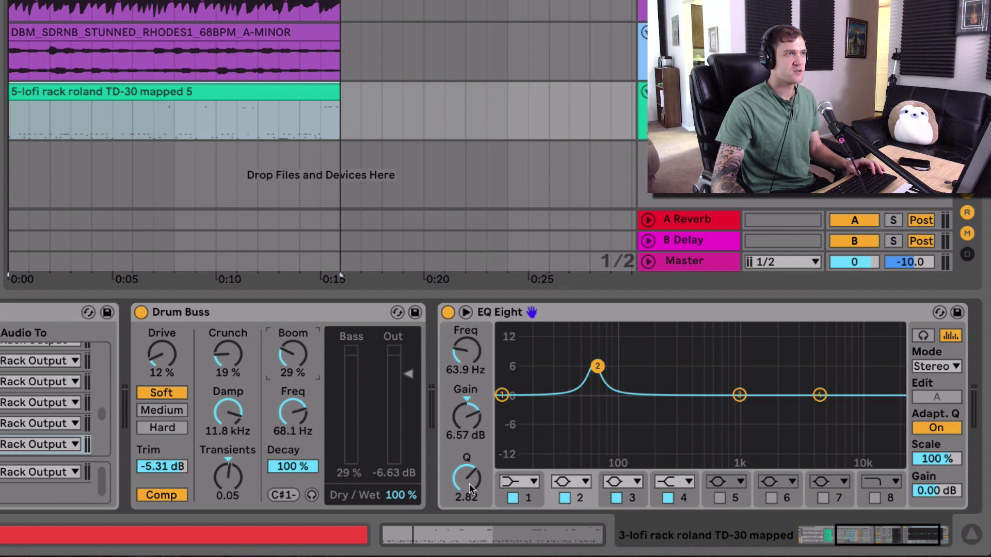
left_click_drag(470, 485, 469, 491)
mouse_move(465, 426)
left_mouse_down()
mouse_move(472, 403)
mouse_move(473, 447)
mouse_move(471, 419)
left_mouse_up()
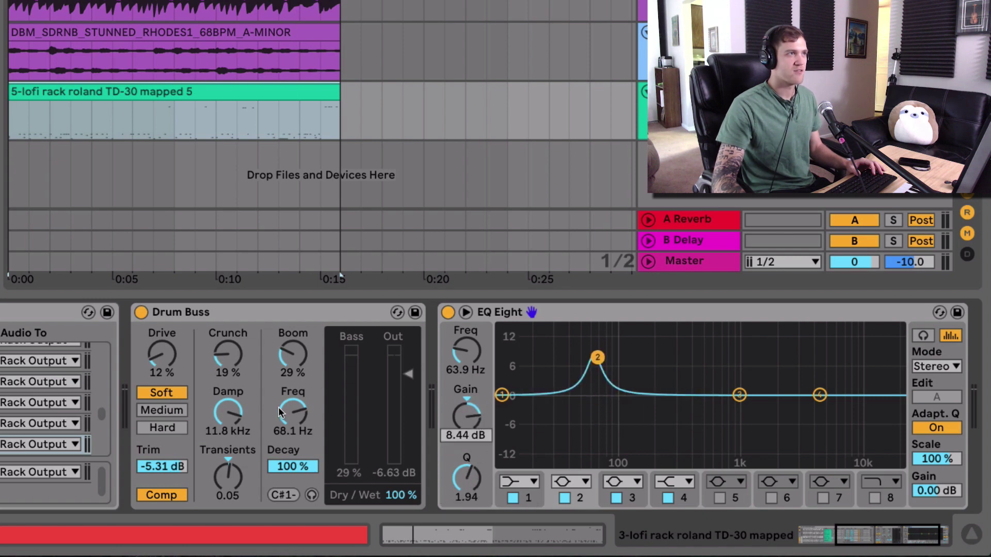
- Set the Boom frequency to 60.8 Hz and delete EQ Eight from the track
mouse_move(279, 412)
left_mouse_down()
mouse_move(290, 418)
mouse_move(297, 408)
left_mouse_up()
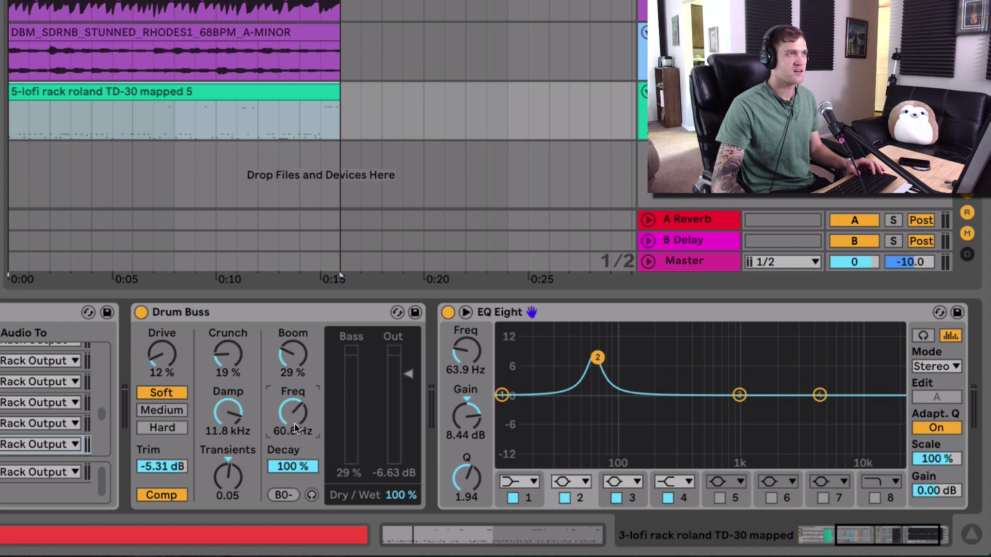
left_click(613, 316)
key("Delete")
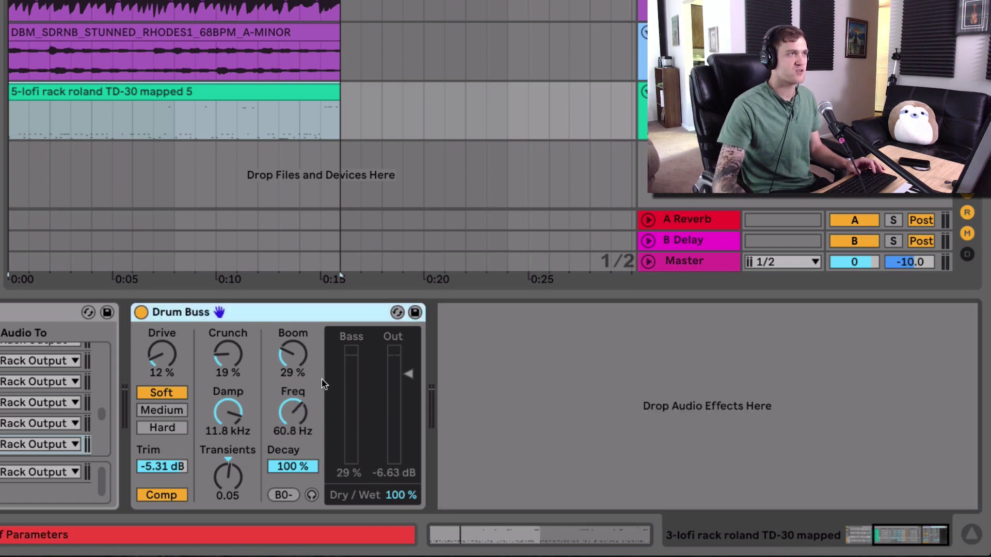
- Lower the Boom frequency, snap it to the note A0, and set it to 56.2 Hz
left_click_drag(294, 412, 293, 432)
left_click(242, 90)
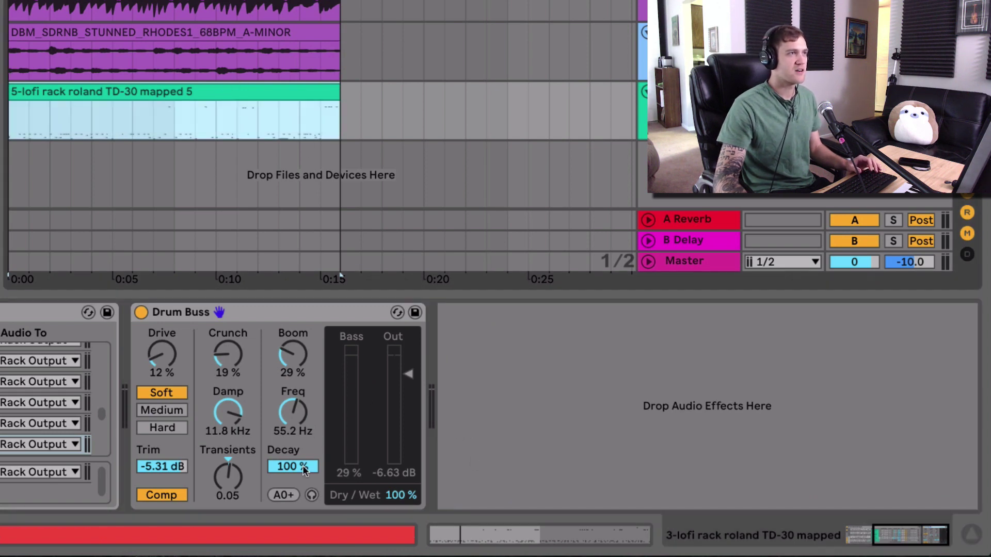
left_click(288, 496)
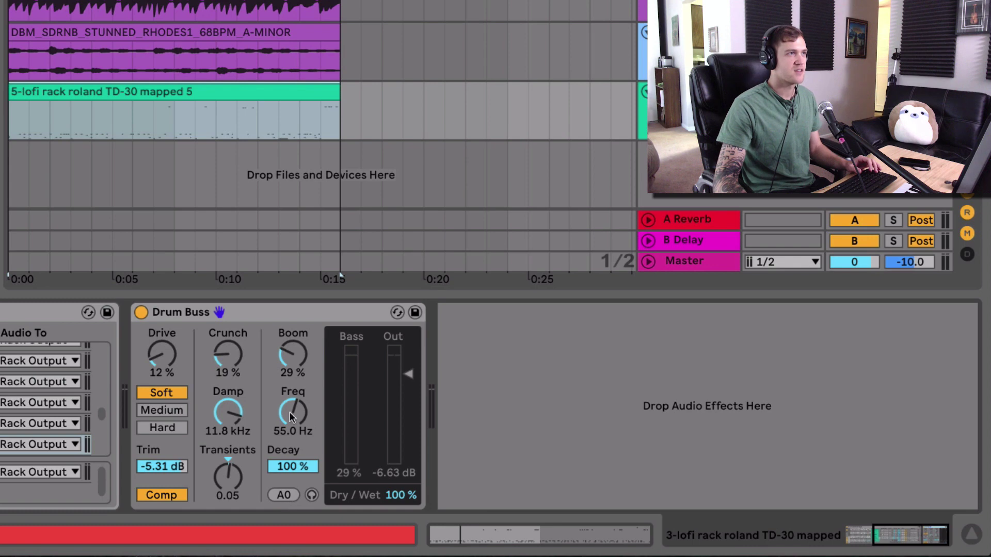
left_click_drag(288, 419, 303, 415)
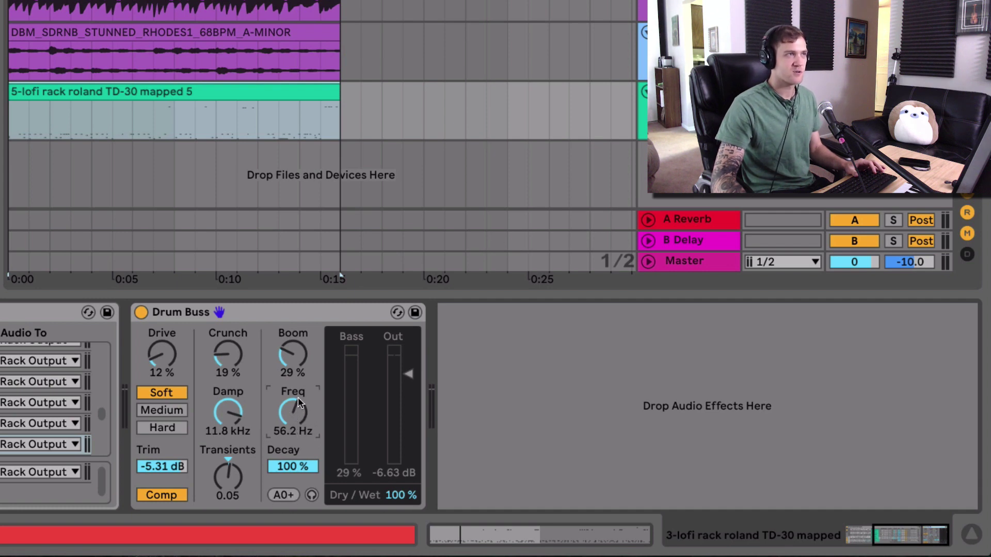
- Try different Boom and Decay amounts, bringing Boom to 26 % and Decay to 78 %
left_click_drag(298, 364, 296, 358)
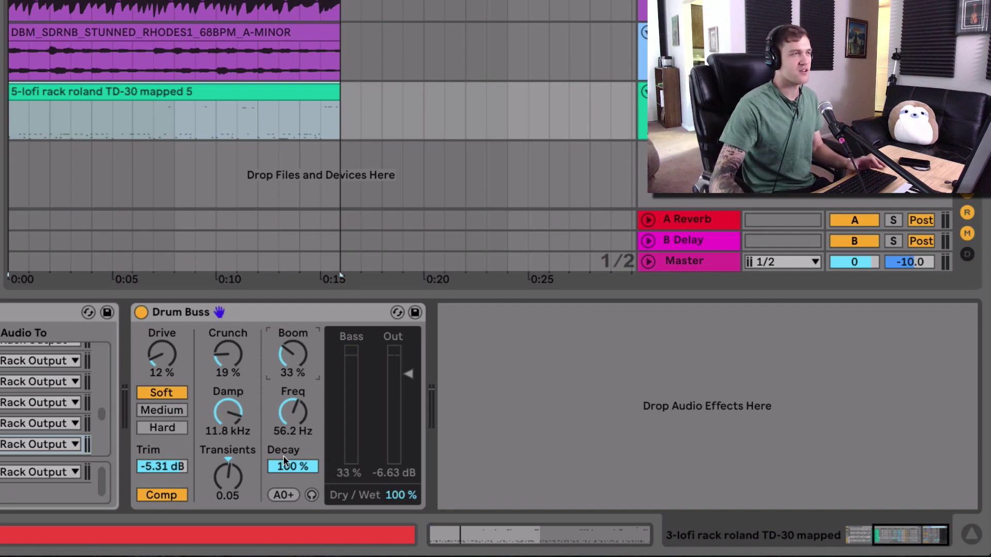
left_click_drag(292, 358, 310, 380)
key("space")
key("space")
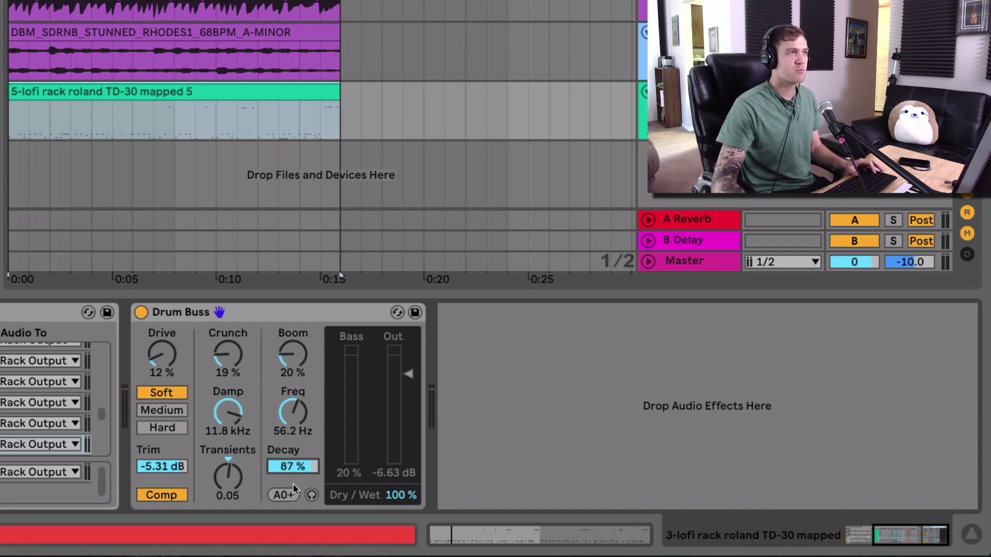
left_click_drag(301, 380, 302, 359)
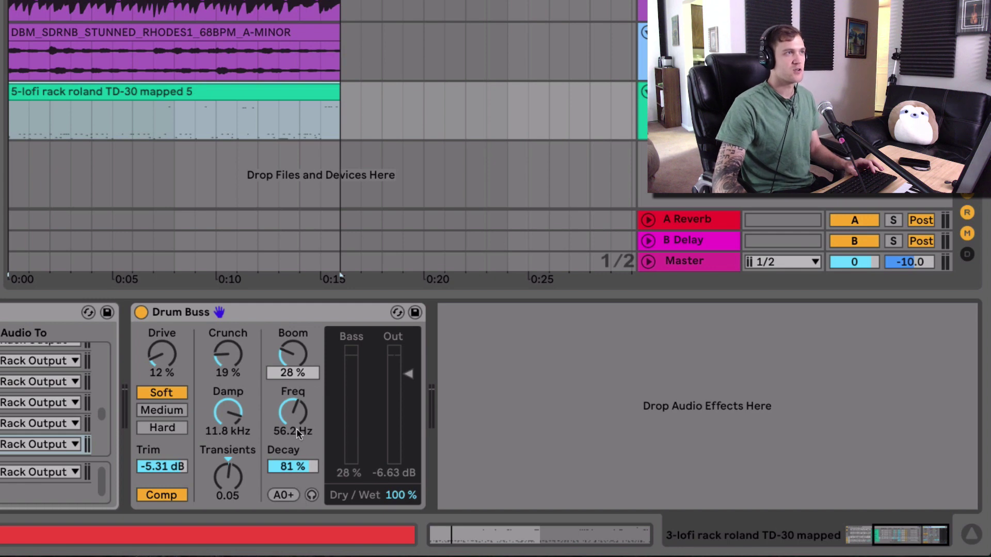
left_click_drag(297, 368, 295, 362)
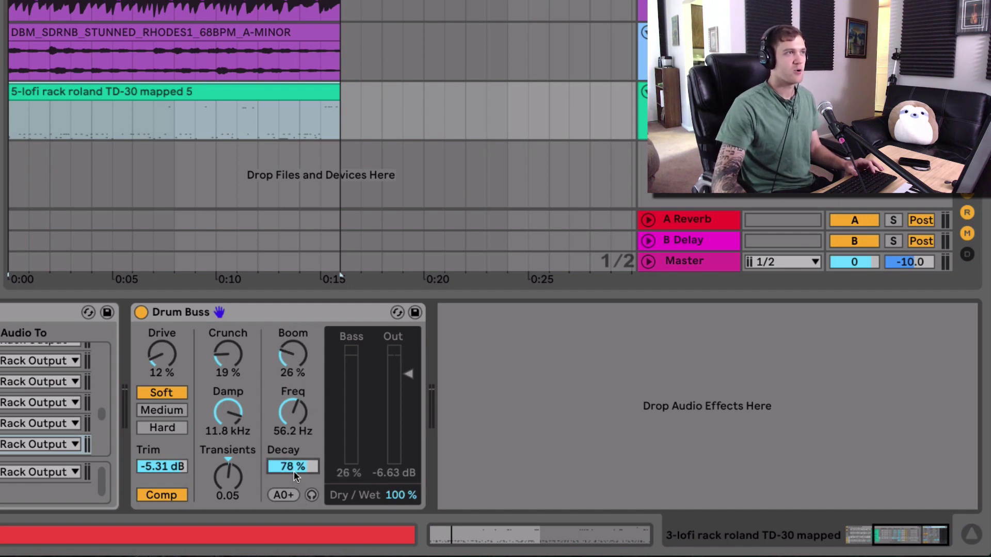
left_click_drag(293, 469, 293, 465)
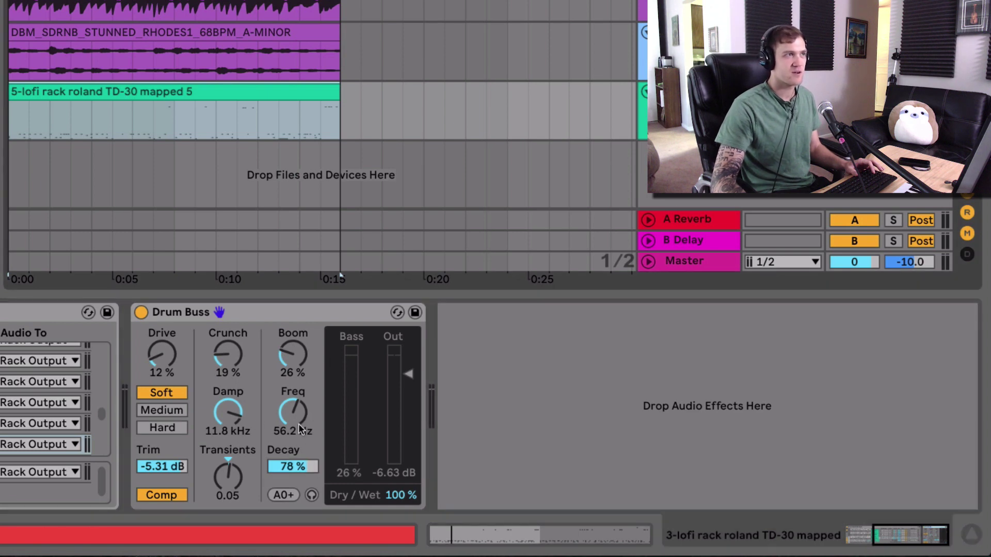
- Try Boom at 55 % and Decay at 100 % during playback, and settle on Boom 22 % and Decay 60 %
key("space")
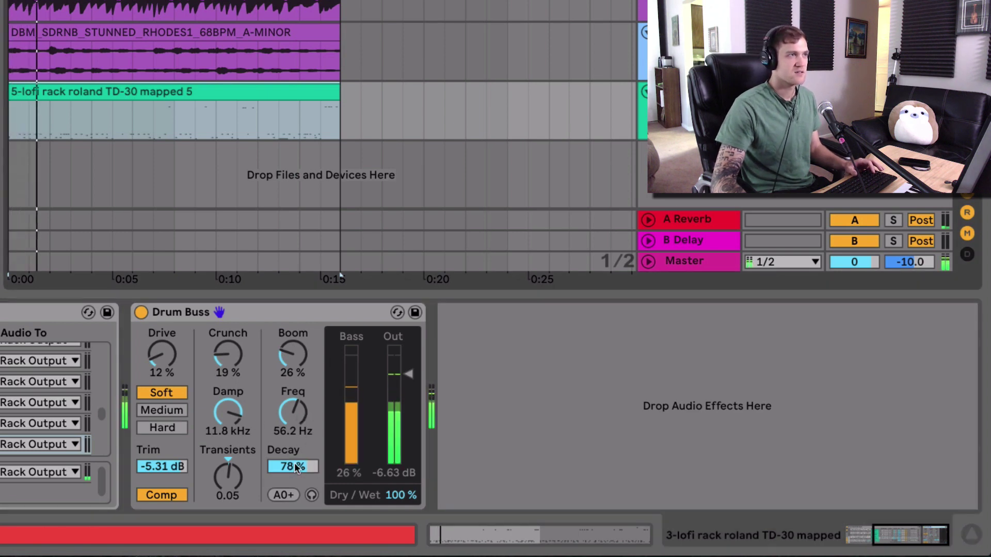
left_click_drag(299, 466, 298, 318)
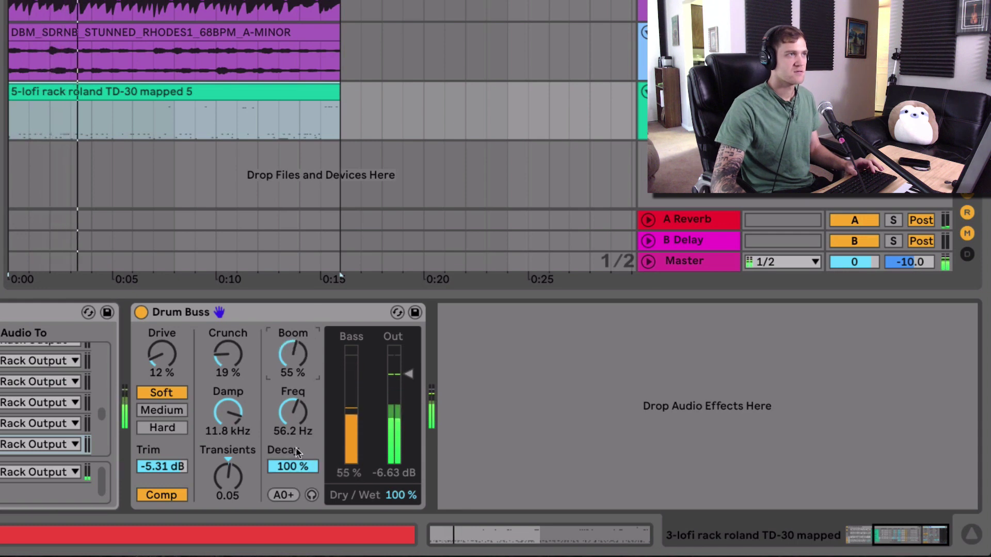
left_click_drag(297, 469, 290, 503)
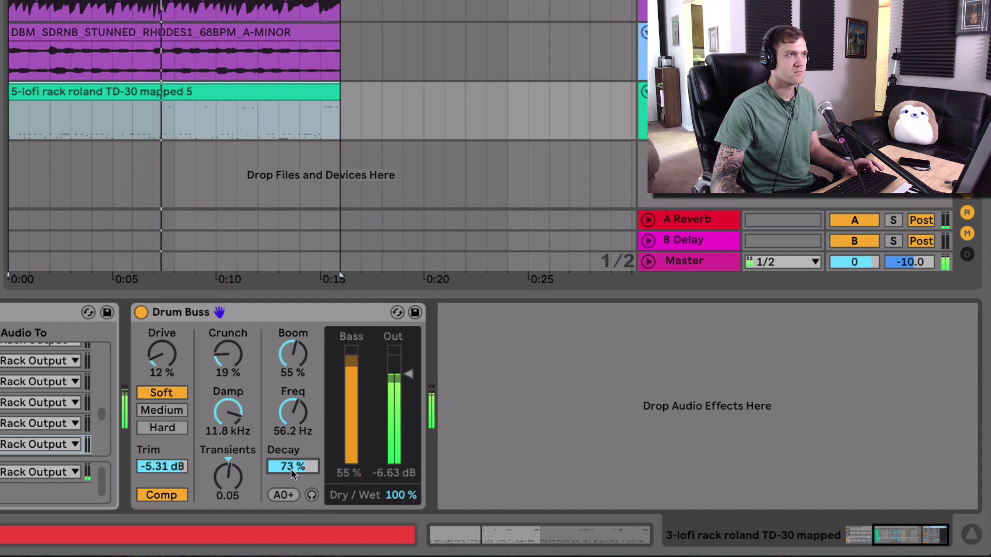
left_click_drag(290, 469, 289, 485)
left_click_drag(295, 359, 289, 411)
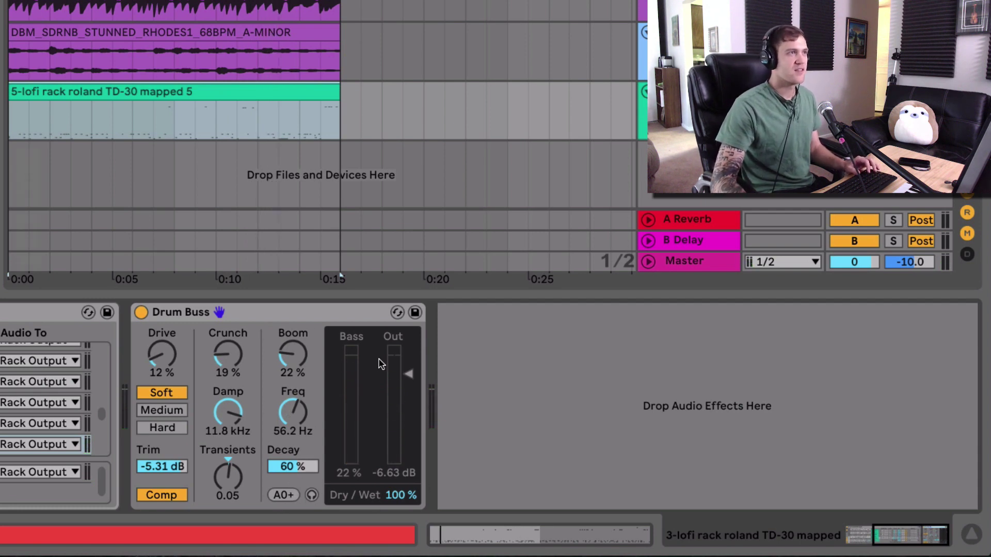
- Drop Dry/Wet to 0.0 %, raise it to 90 % during playback, and set Drum Buss's output gain to -5.15 dB
mouse_move(399, 497)
left_mouse_down()
mouse_move(402, 529)
mouse_move(394, 511)
left_mouse_up()
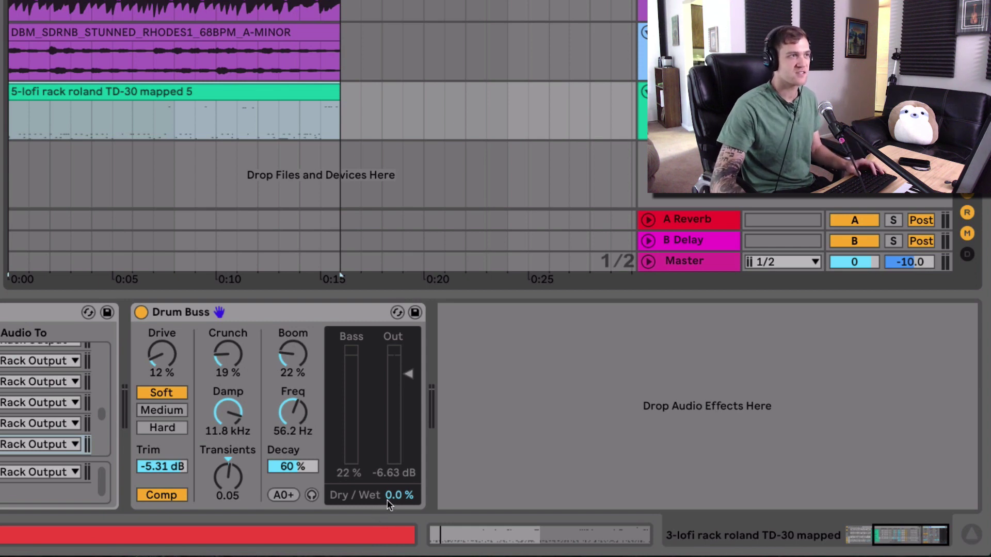
key("space")
left_click_drag(390, 496, 409, 373)
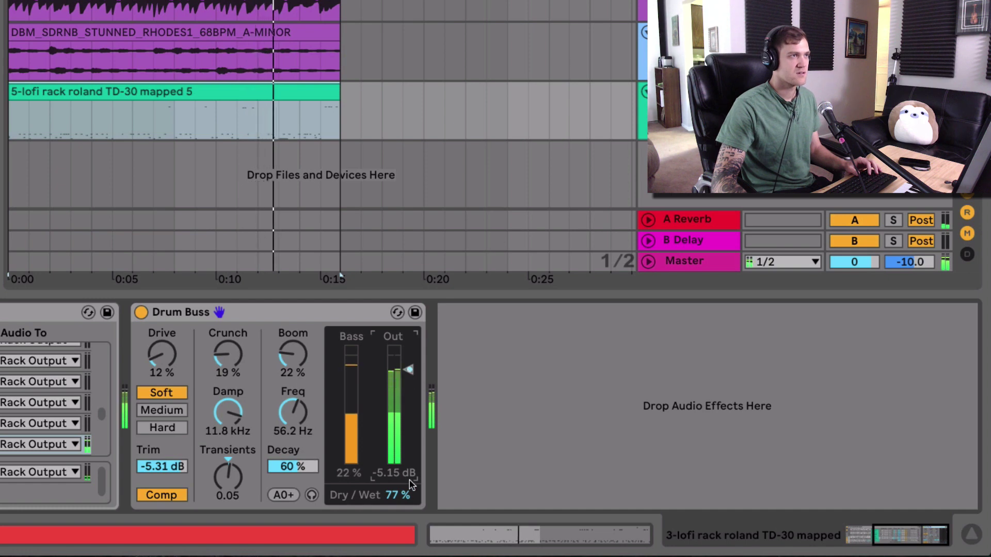
left_click_drag(402, 492, 409, 482)
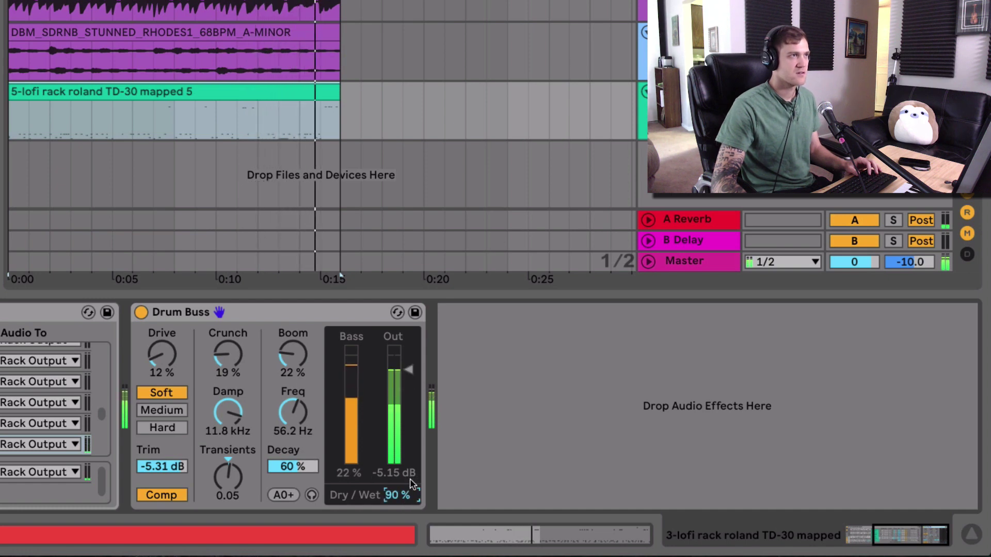
- Compare the playing drums with Drum Buss bypassed and active, leaving it active, and stop playback
left_click(141, 315)
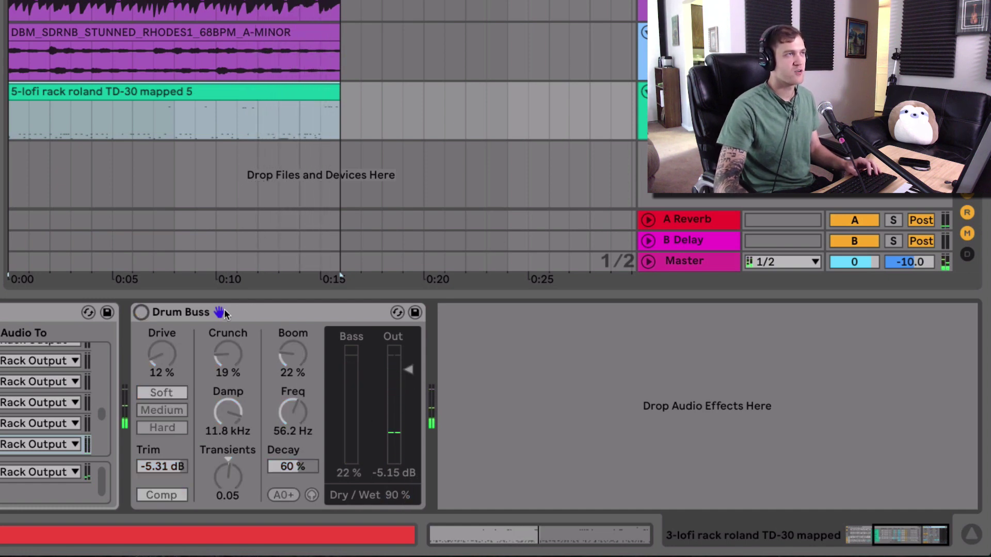
key("space")
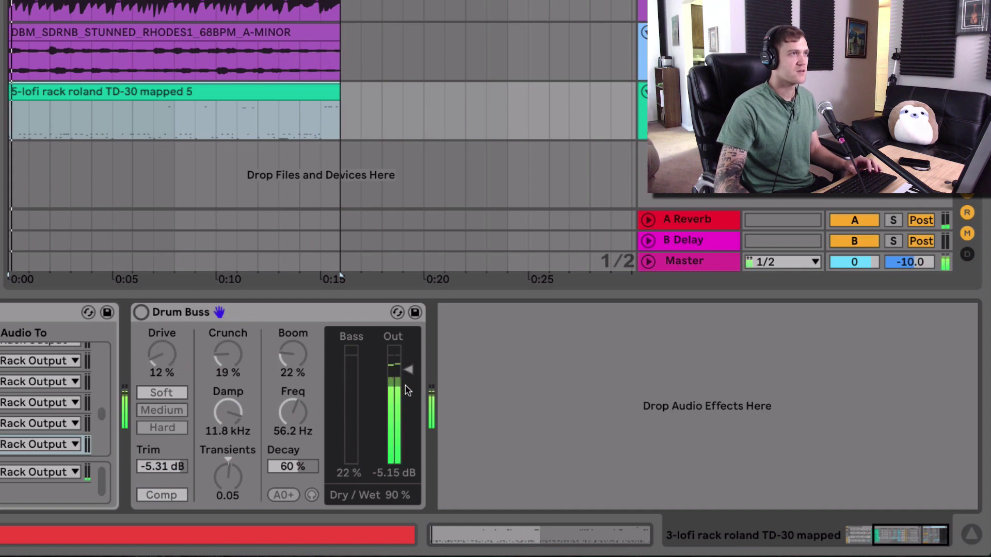
left_click(140, 313)
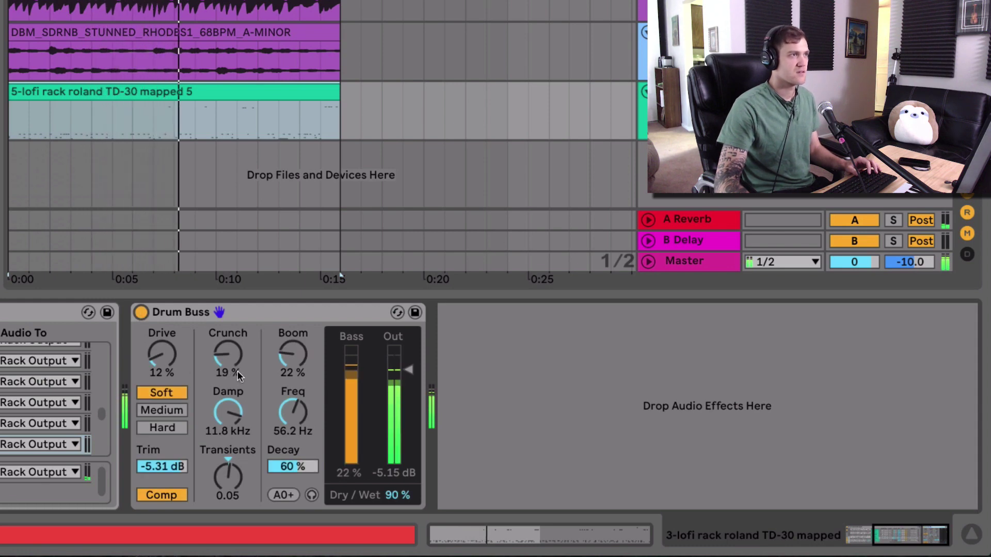
key("space")
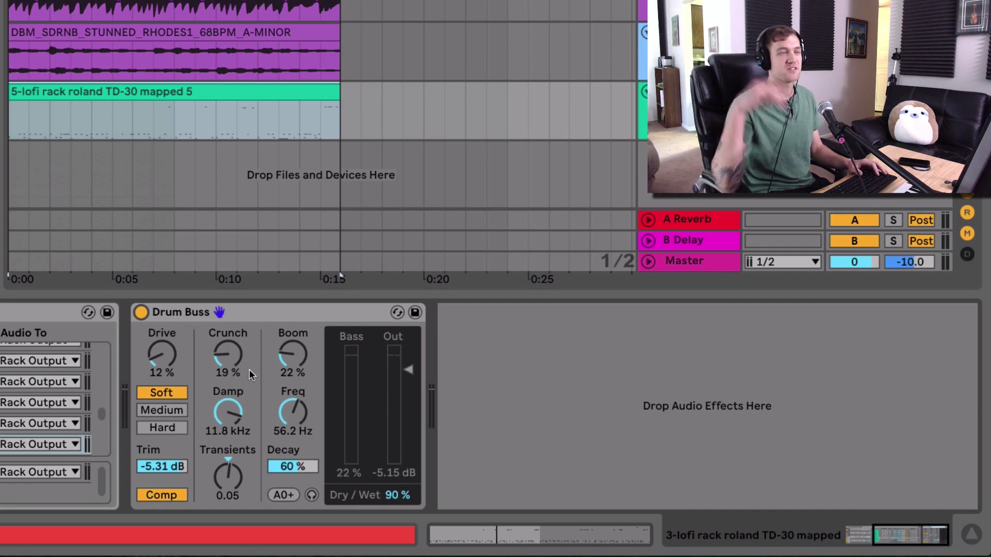
left_click(258, 306)
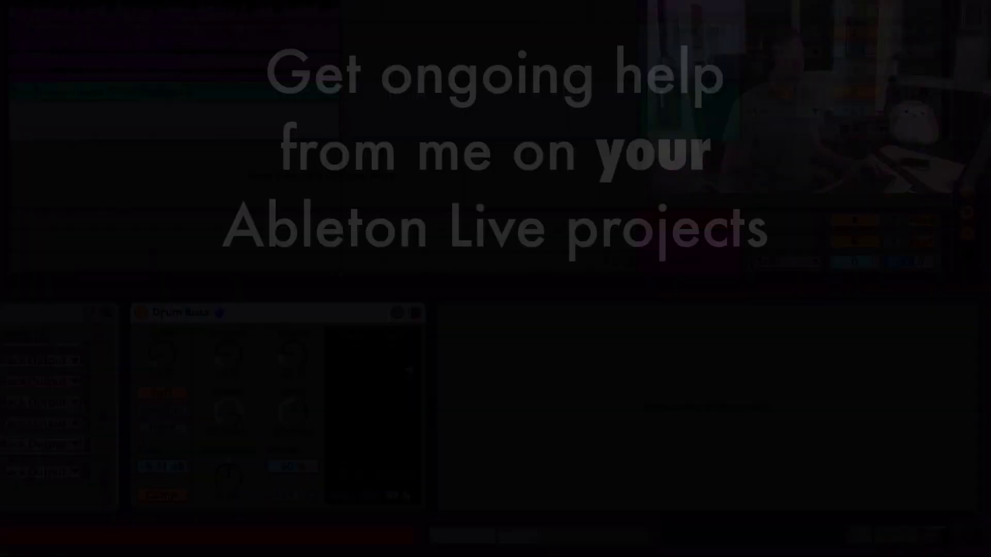
scroll(494, 487, "down", 2)
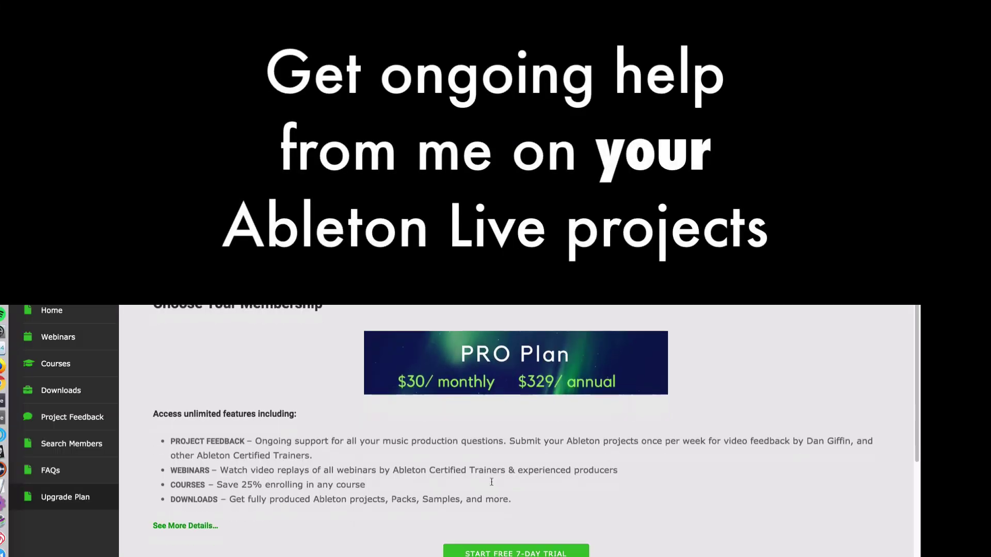